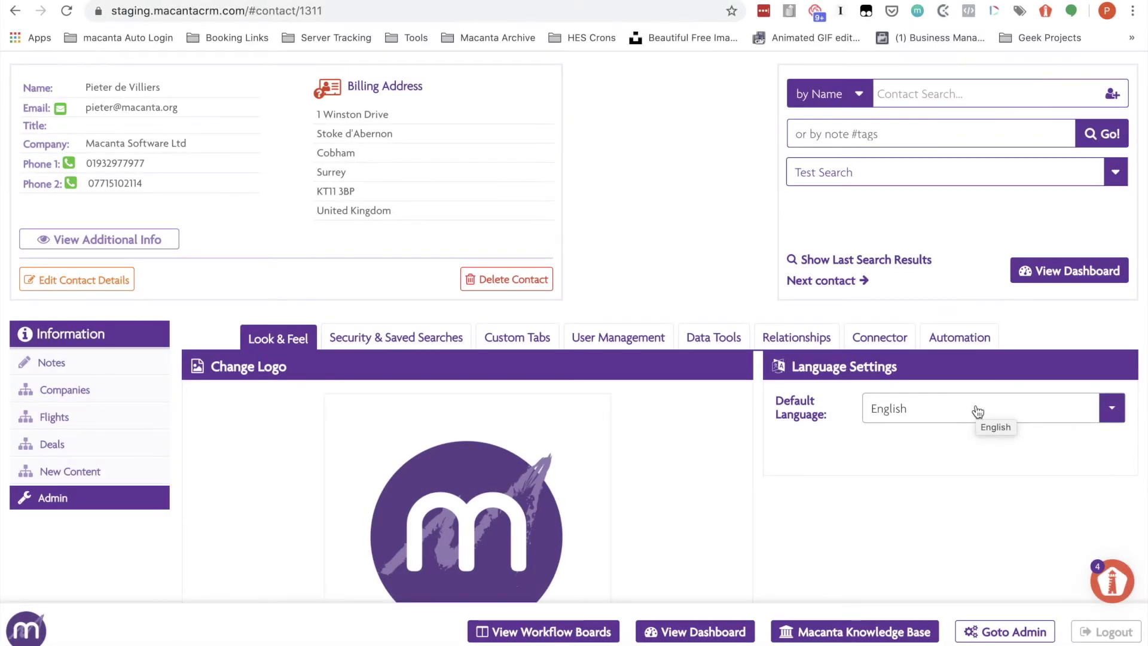
# Step: Open the Field Actions sub-tab of the Automation admin
pyautogui.click(951, 338)
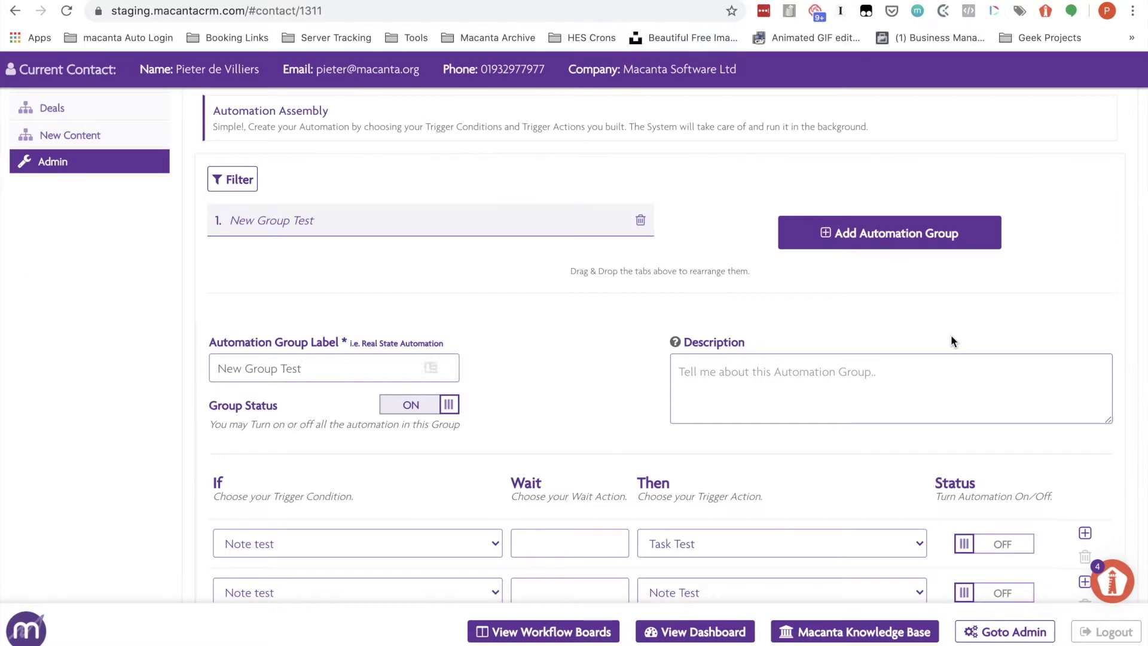
pyautogui.scroll(4, 951, 338)
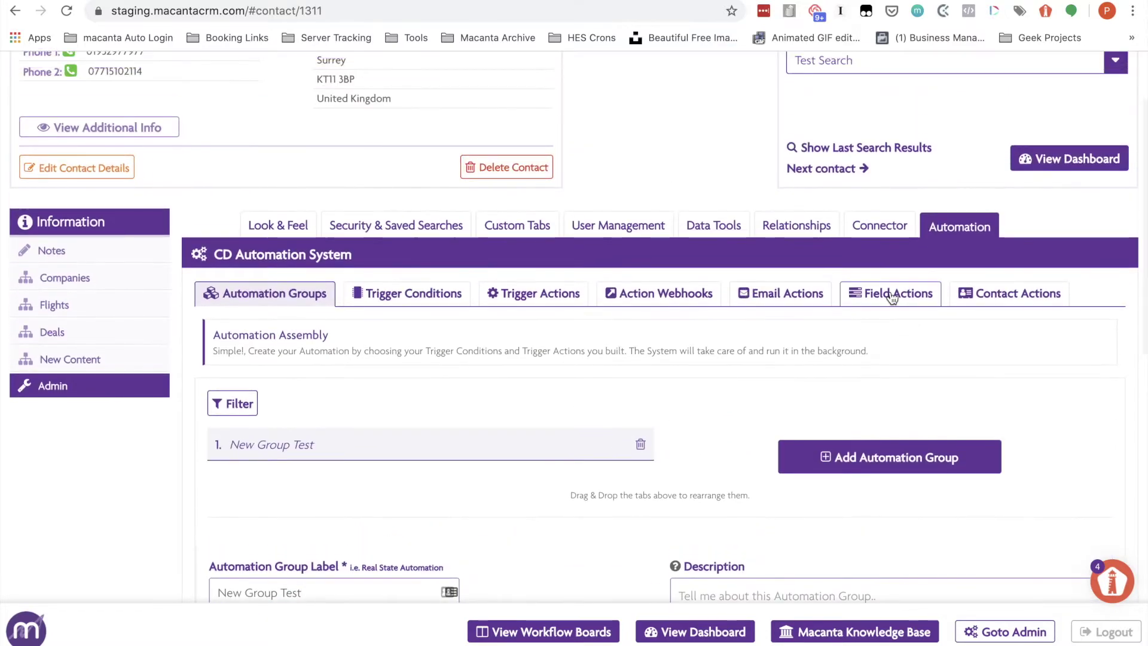
pyautogui.click(892, 296)
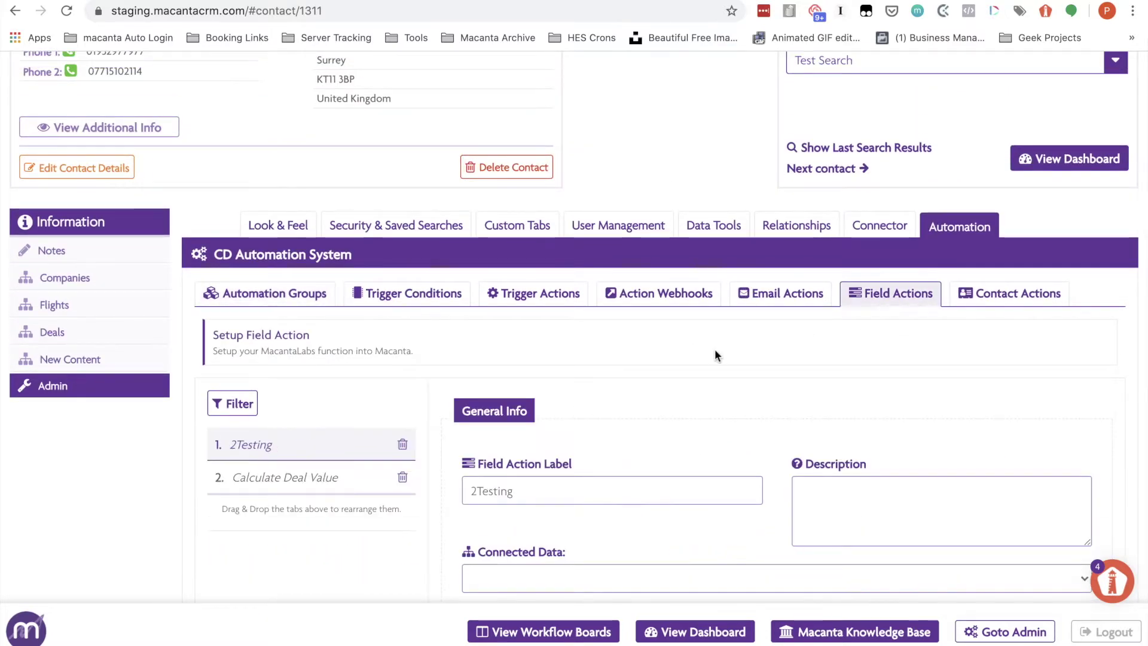
pyautogui.scroll(-4, 710, 344)
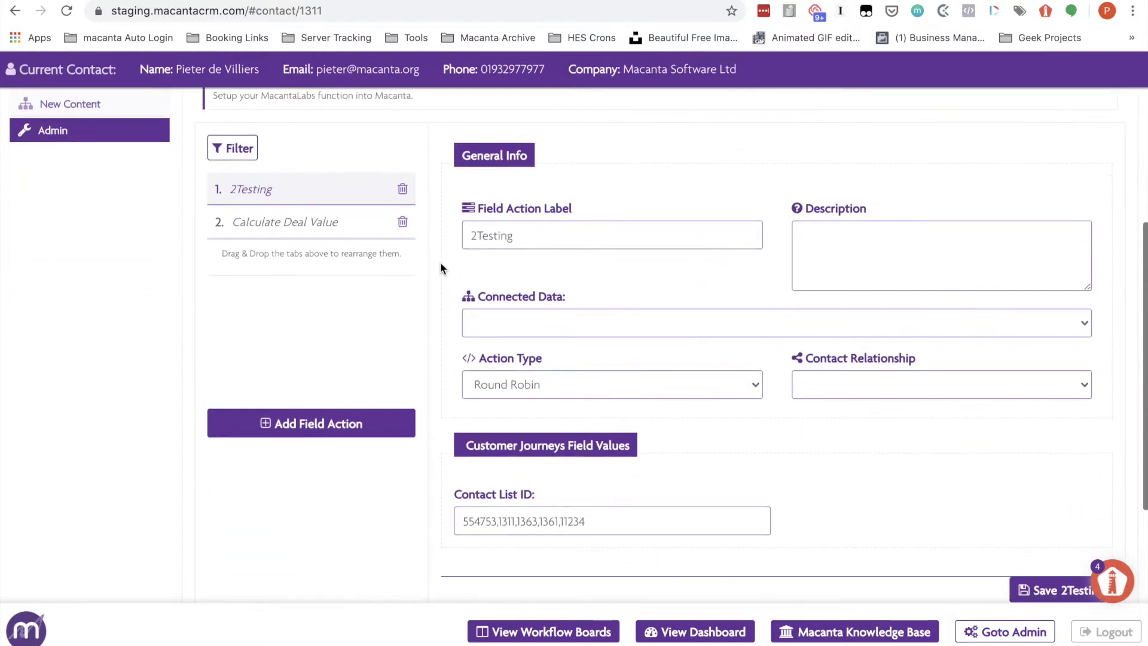
# Step: Review the Action Type and contact relationship options of the 2Testing field action
pyautogui.click(628, 394)
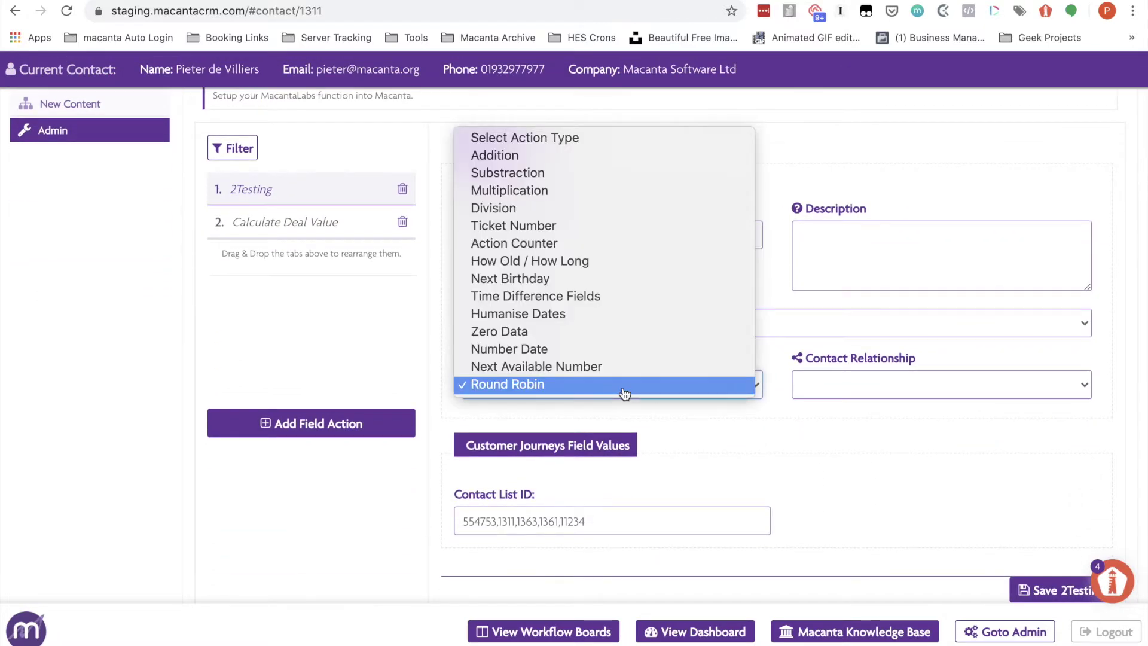
pyautogui.click(679, 413)
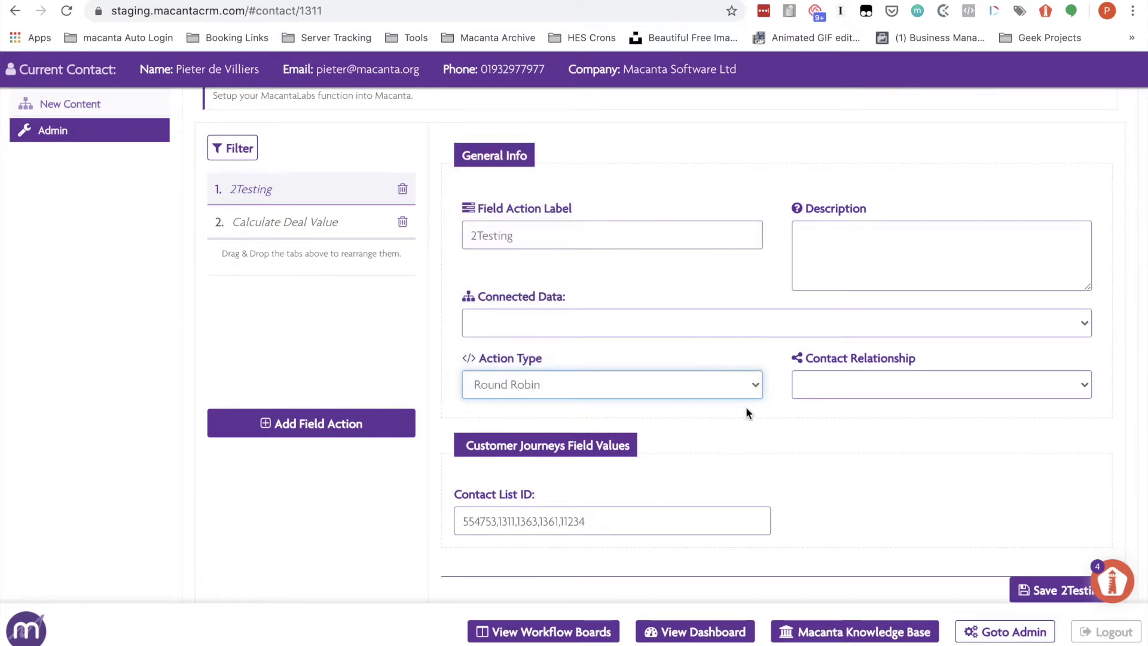
pyautogui.click(835, 393)
pyautogui.click(867, 415)
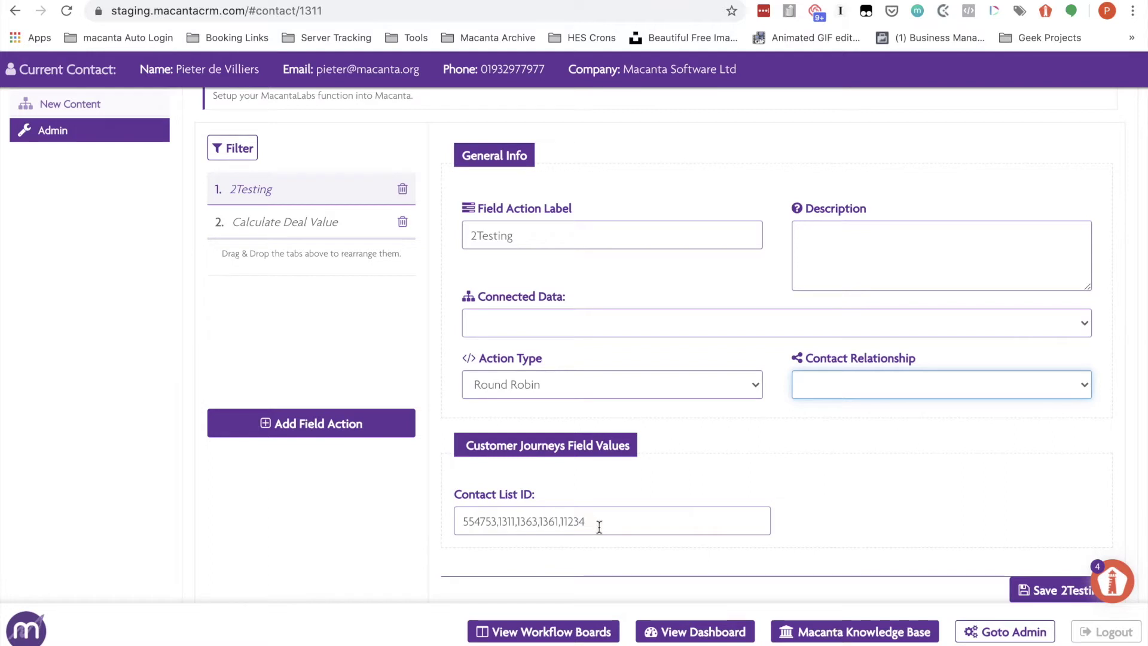
pyautogui.tripleClick(478, 521)
pyautogui.click(514, 521)
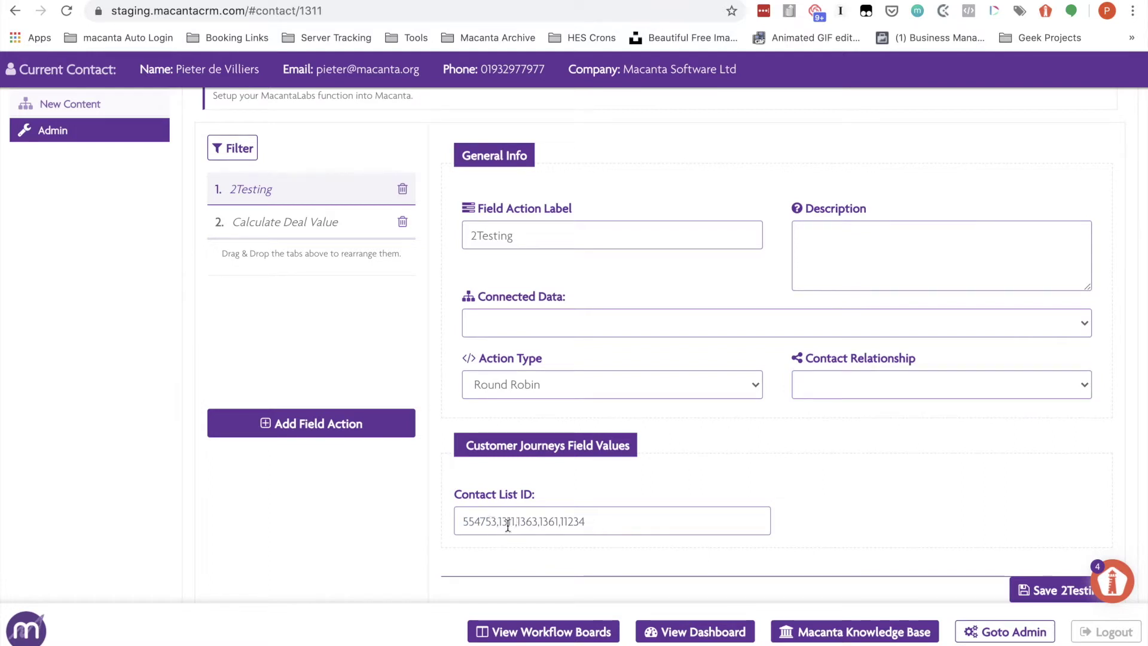
pyautogui.click(314, 12)
pyautogui.press('End')
pyautogui.hotkey('ctrl', 'shift', 'Left')
pyautogui.doubleClick(313, 12)
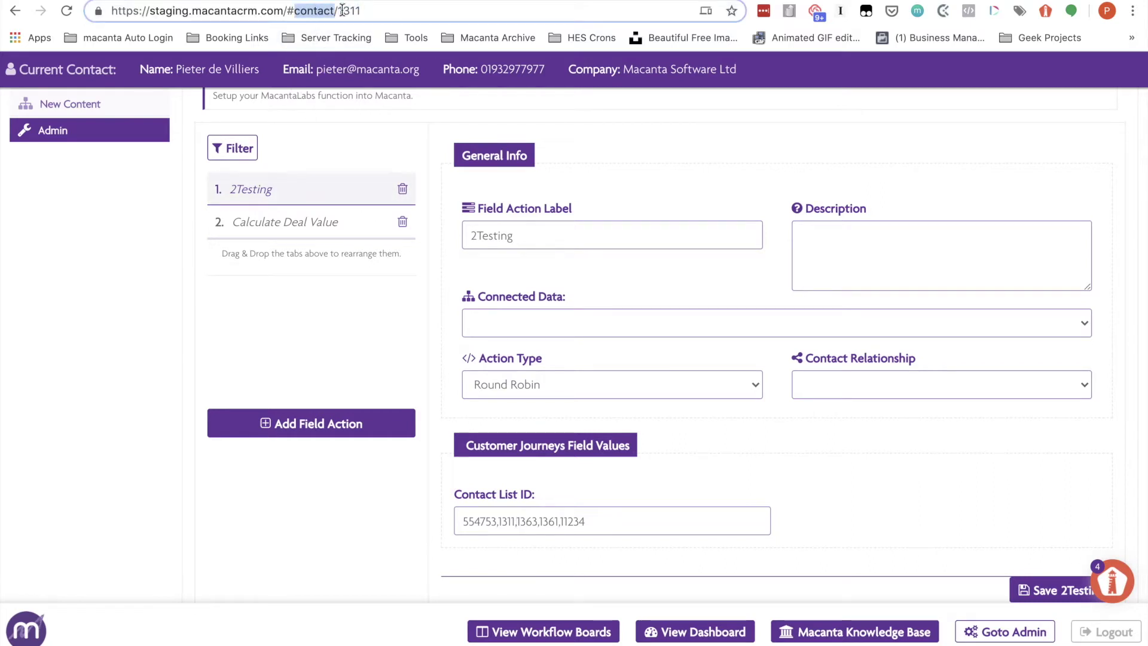
pyautogui.doubleClick(346, 11)
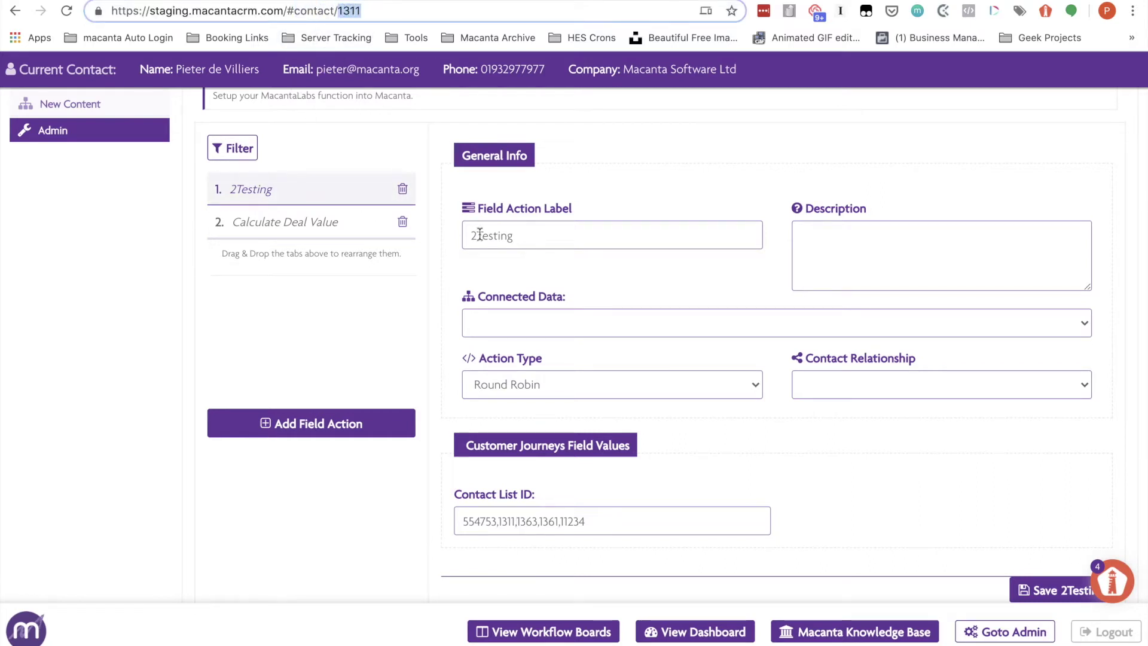
pyautogui.doubleClick(507, 521)
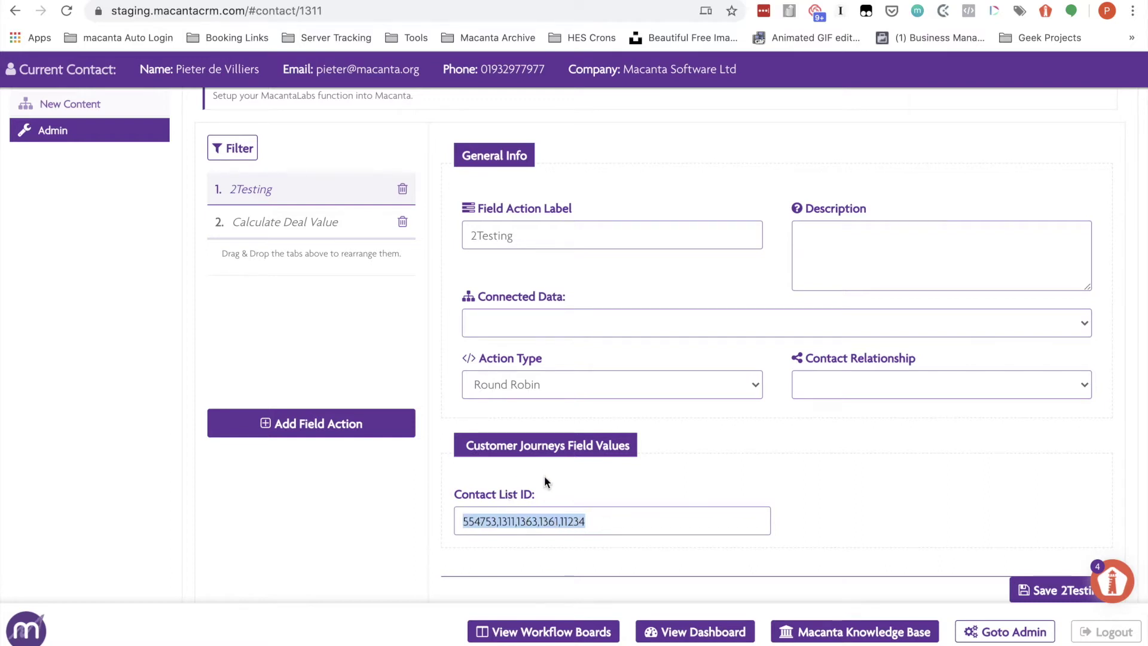
pyautogui.click(565, 387)
# Step: Switch 2Testing to Next Available Number and review its relationship and Result Field options
pyautogui.click(542, 373)
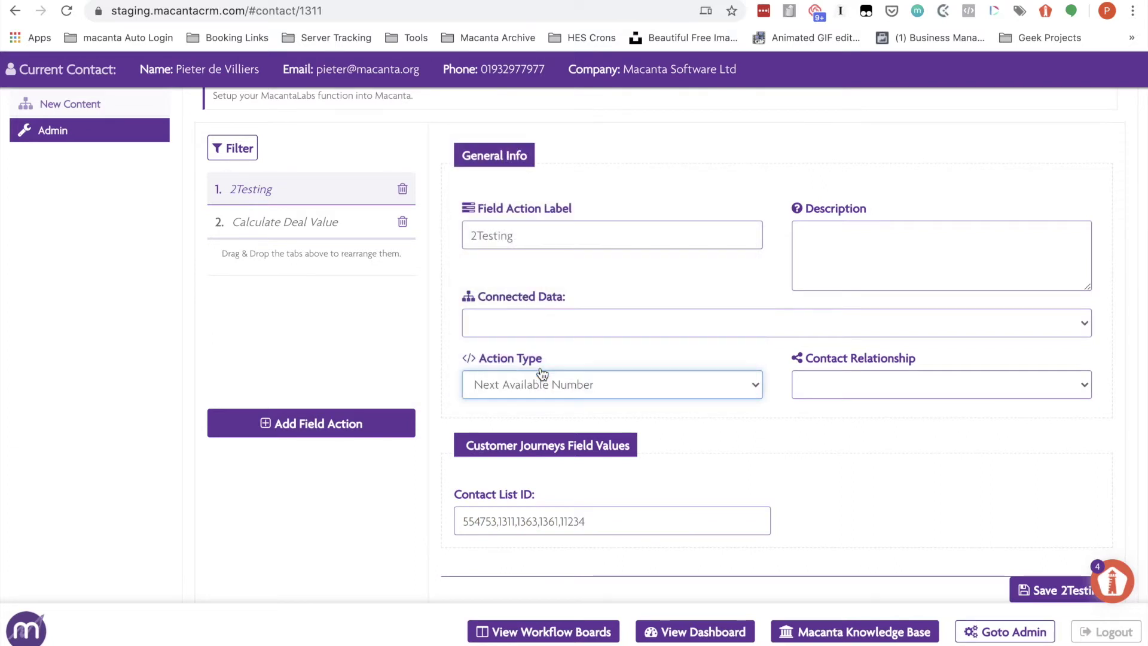
pyautogui.click(810, 388)
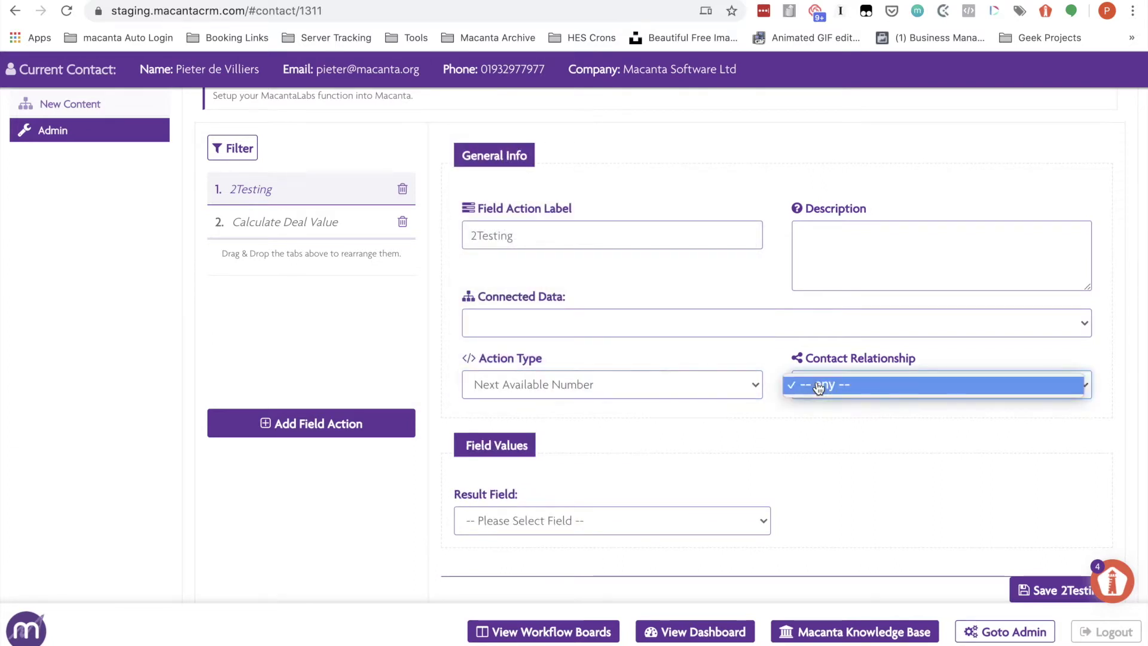
pyautogui.click(751, 440)
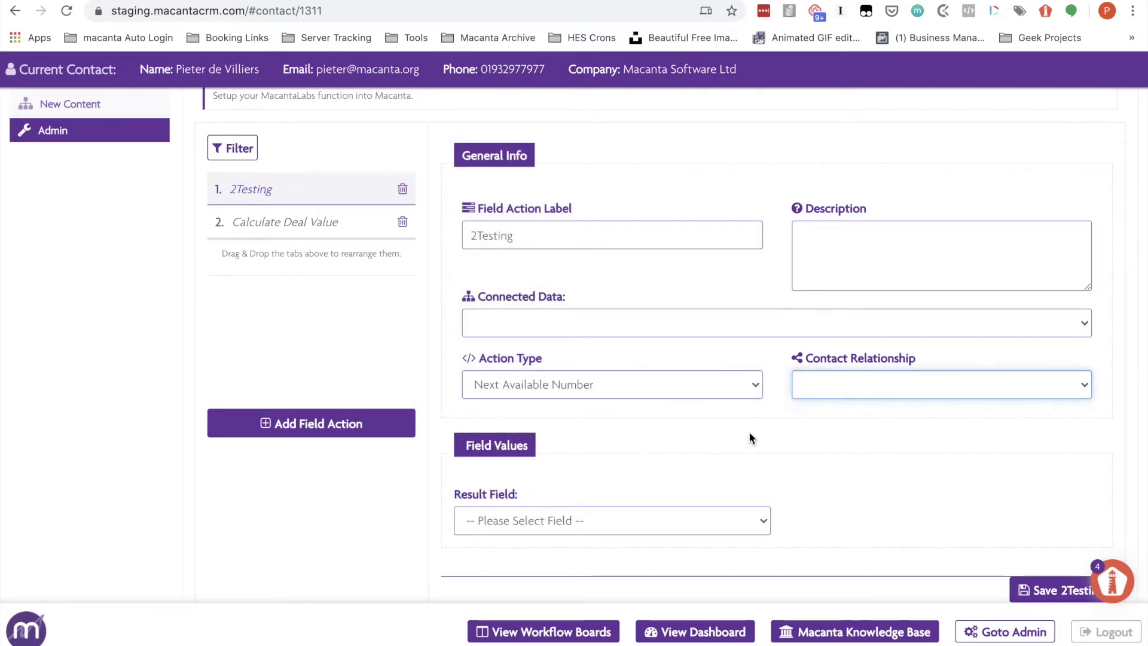
pyautogui.click(640, 521)
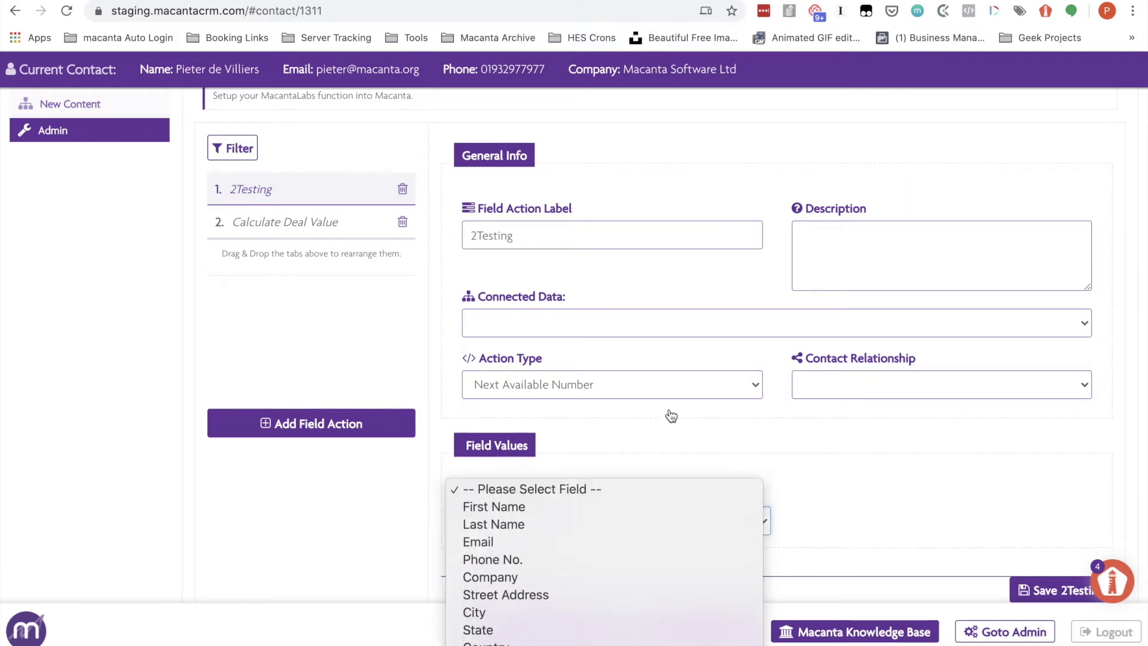
pyautogui.click(620, 461)
# Step: Set Connected Data to Companies, reselect Next Available Number, and review the Result Field options
pyautogui.click(632, 329)
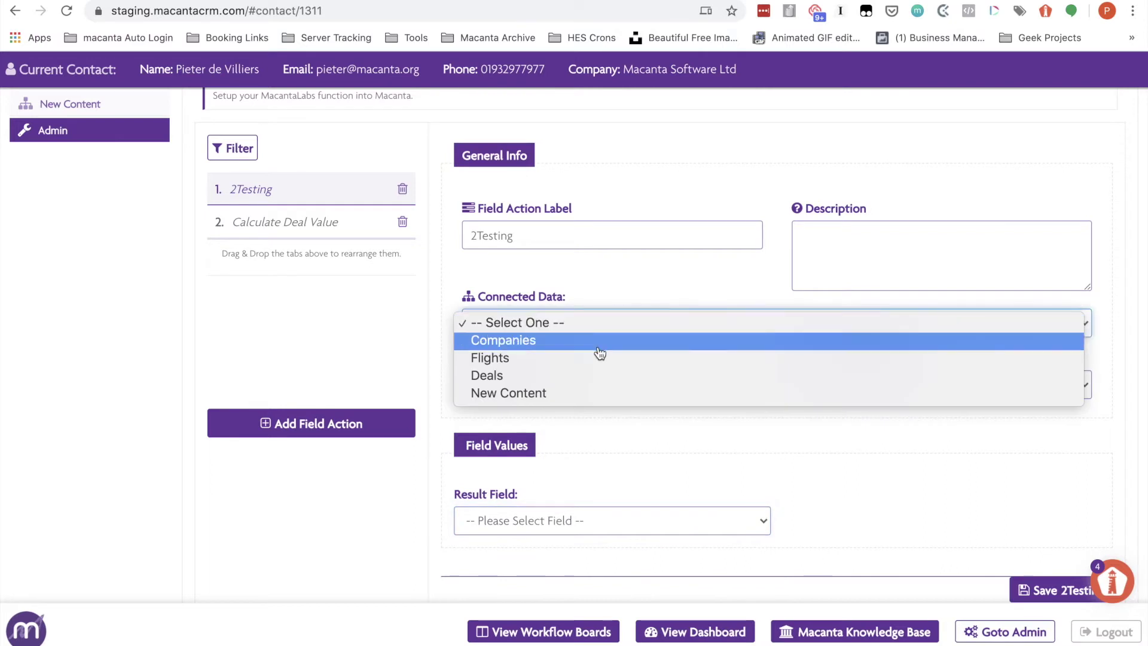
pyautogui.press('Escape')
pyautogui.press('Down')
pyautogui.click(614, 385)
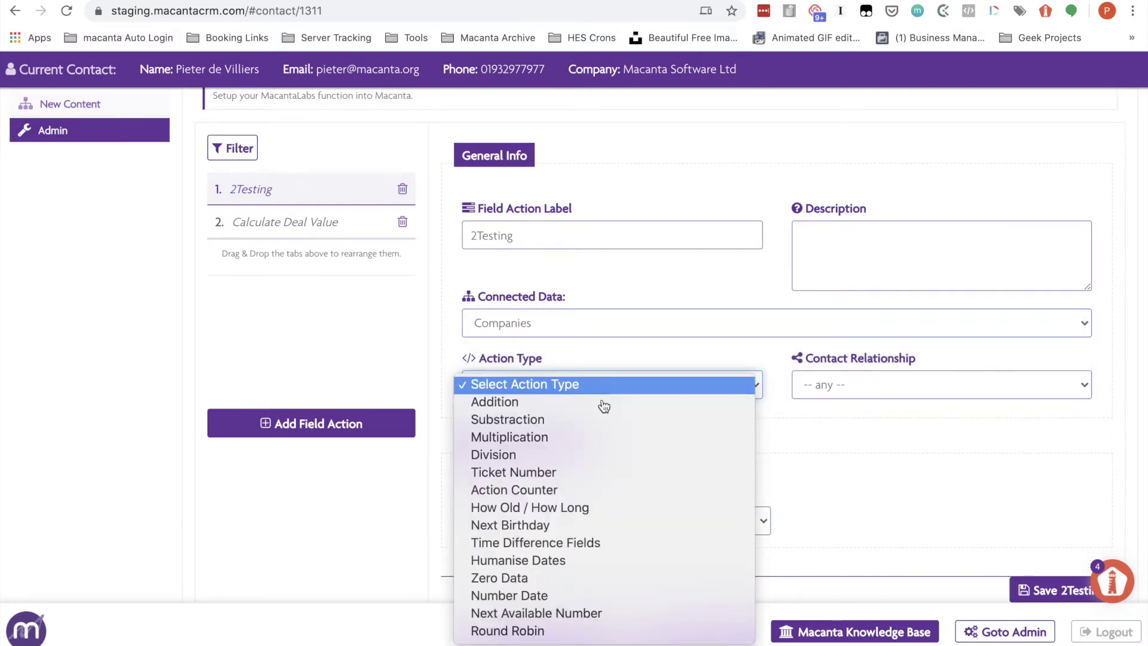
pyautogui.click(524, 613)
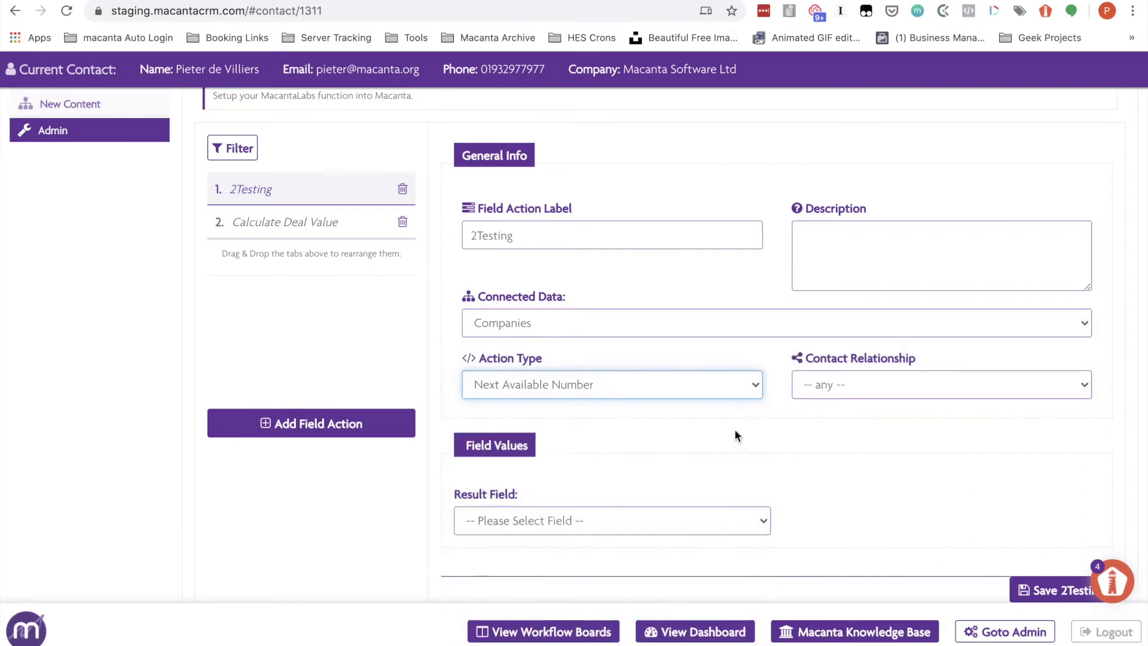
pyautogui.scroll(-2, 695, 462)
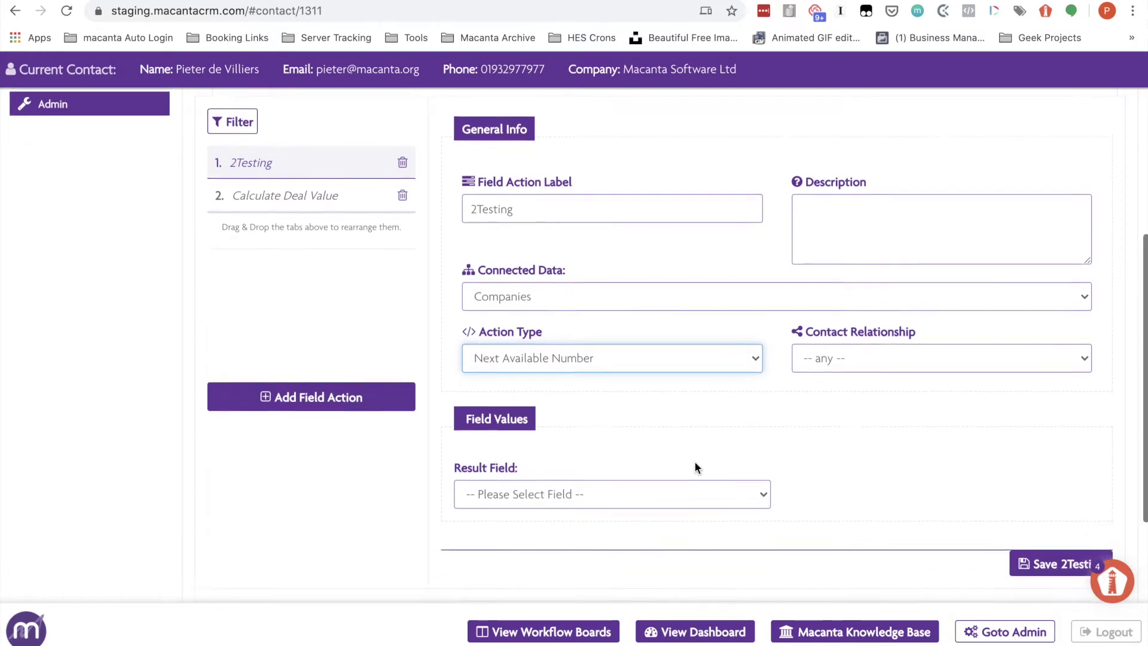
pyautogui.click(616, 461)
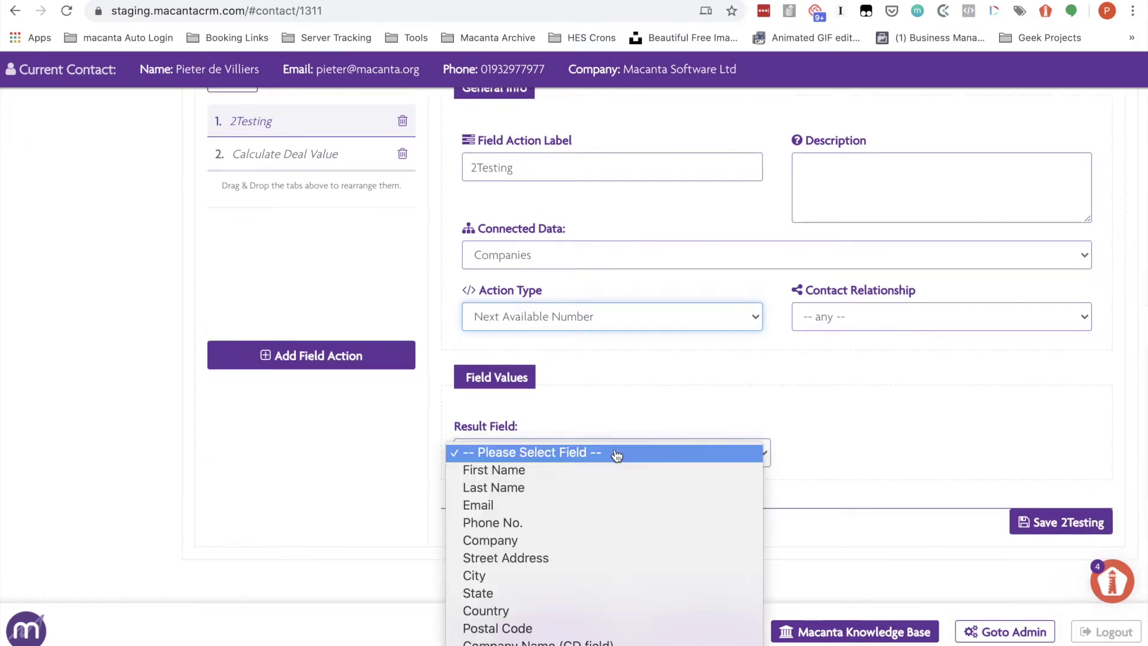
pyautogui.click(630, 390)
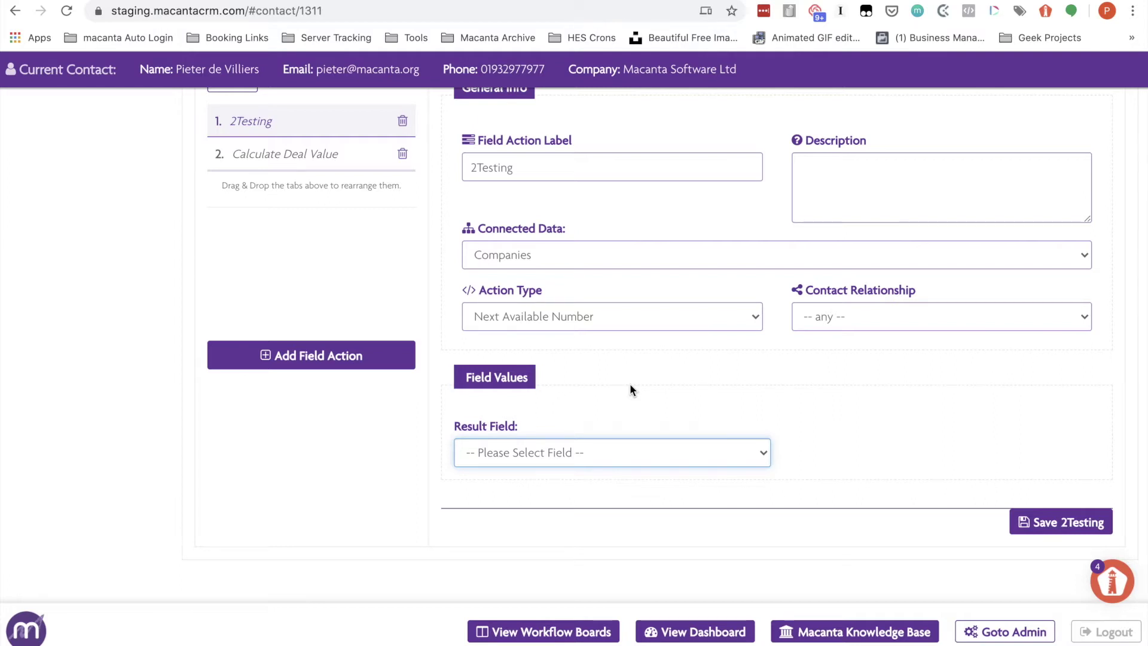
pyautogui.click(573, 317)
# Step: Switch 2Testing to Number Date and review its Month, Request Date and Result Field inputs
pyautogui.click(555, 303)
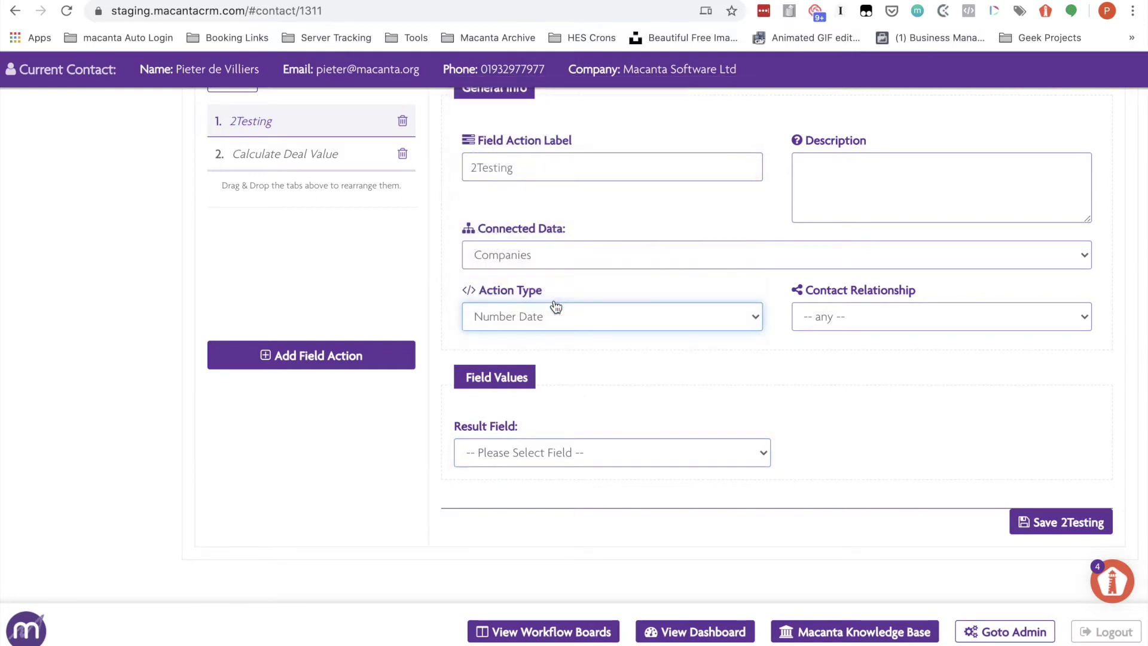
pyautogui.scroll(-3, 624, 365)
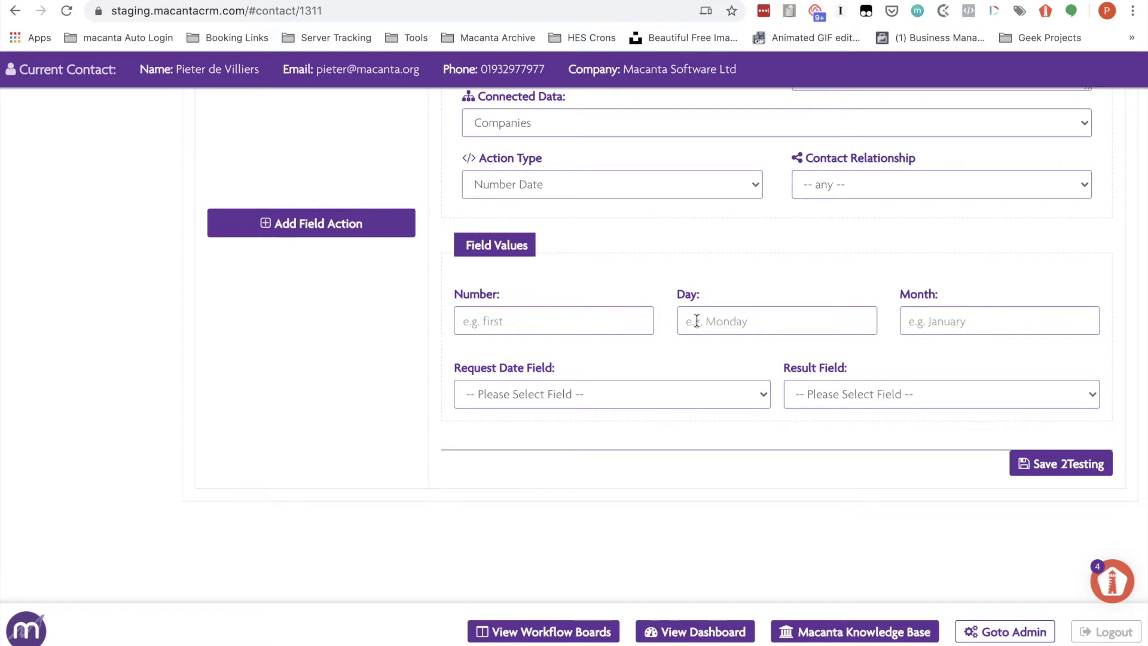
pyautogui.click(917, 321)
pyautogui.click(585, 396)
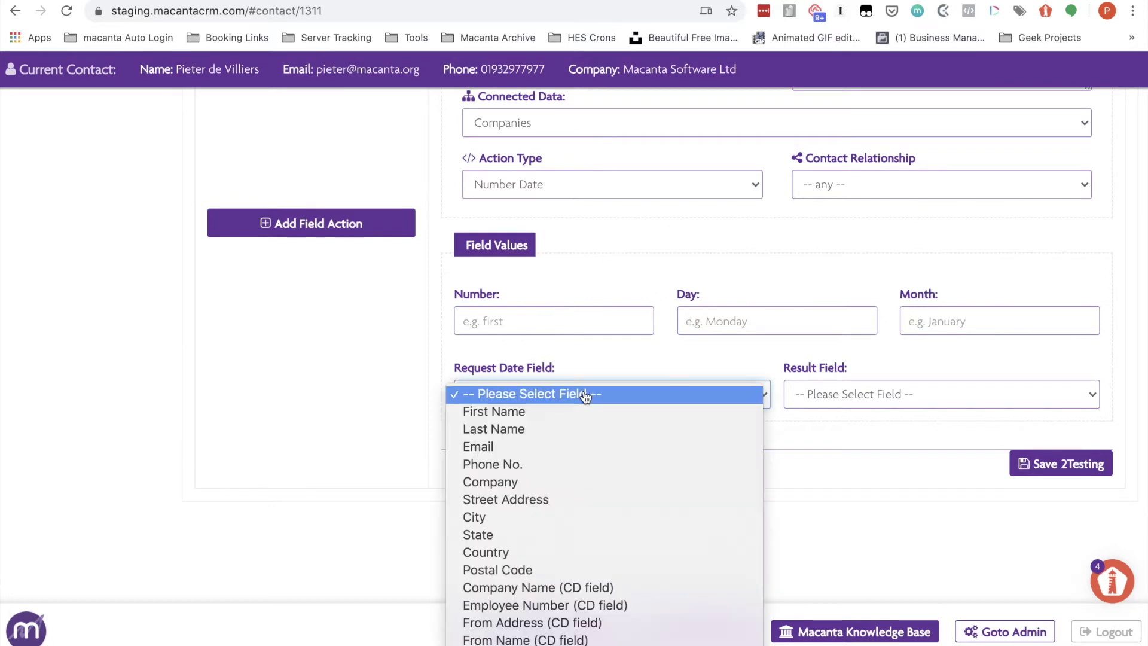
pyautogui.click(419, 434)
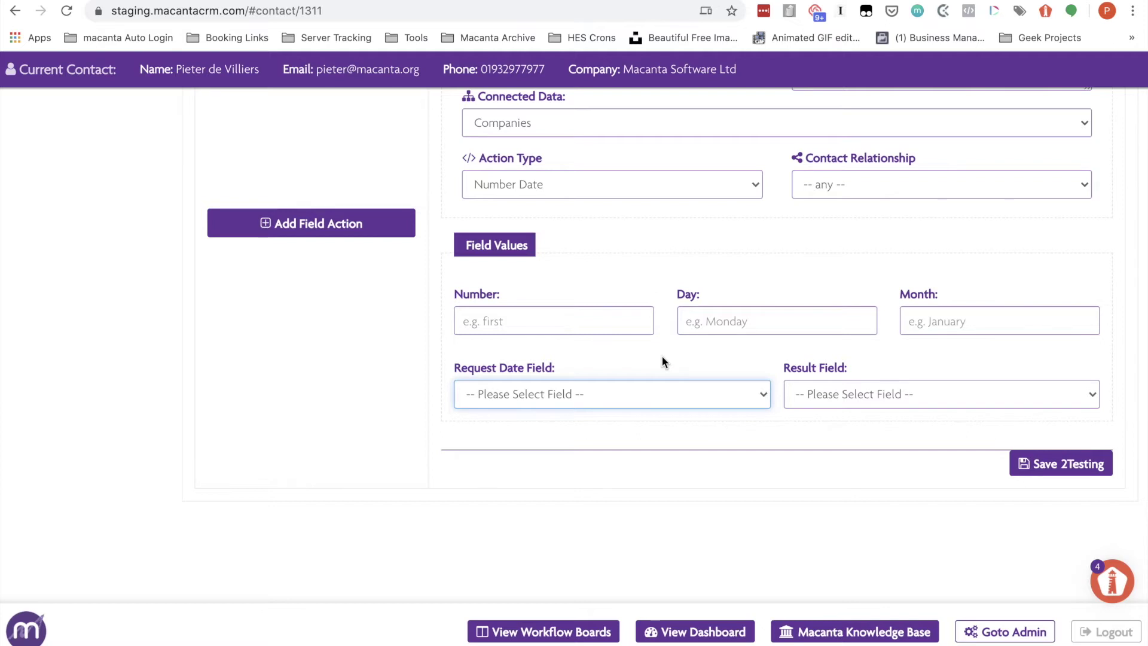
pyautogui.click(862, 402)
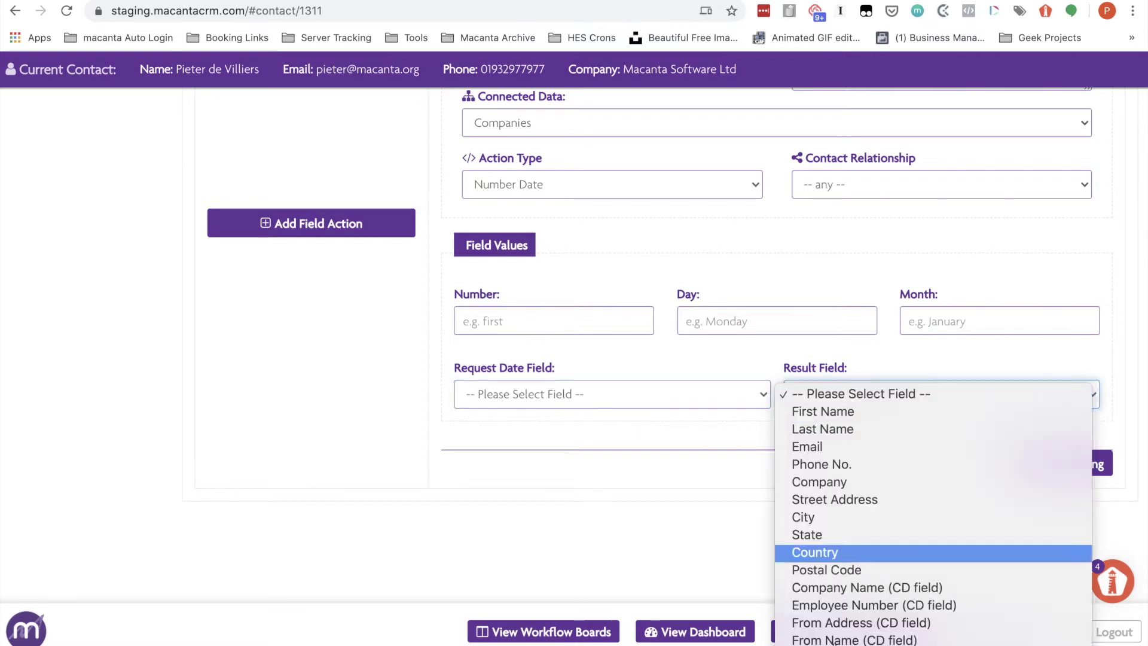
pyautogui.click(700, 444)
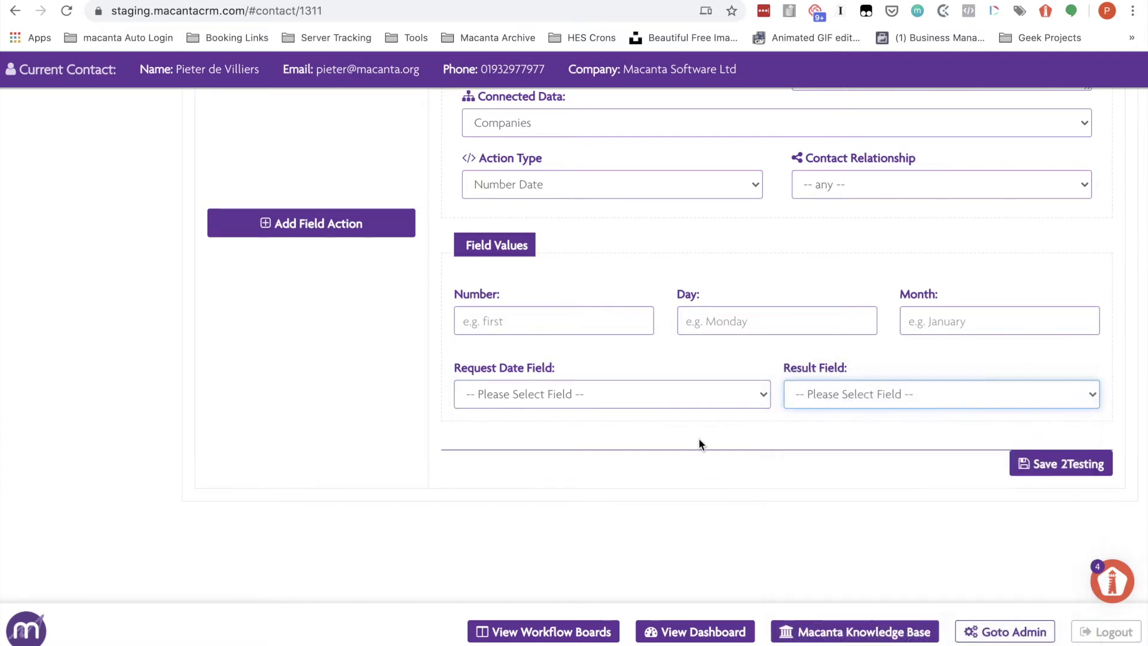
pyautogui.scroll(2, 699, 444)
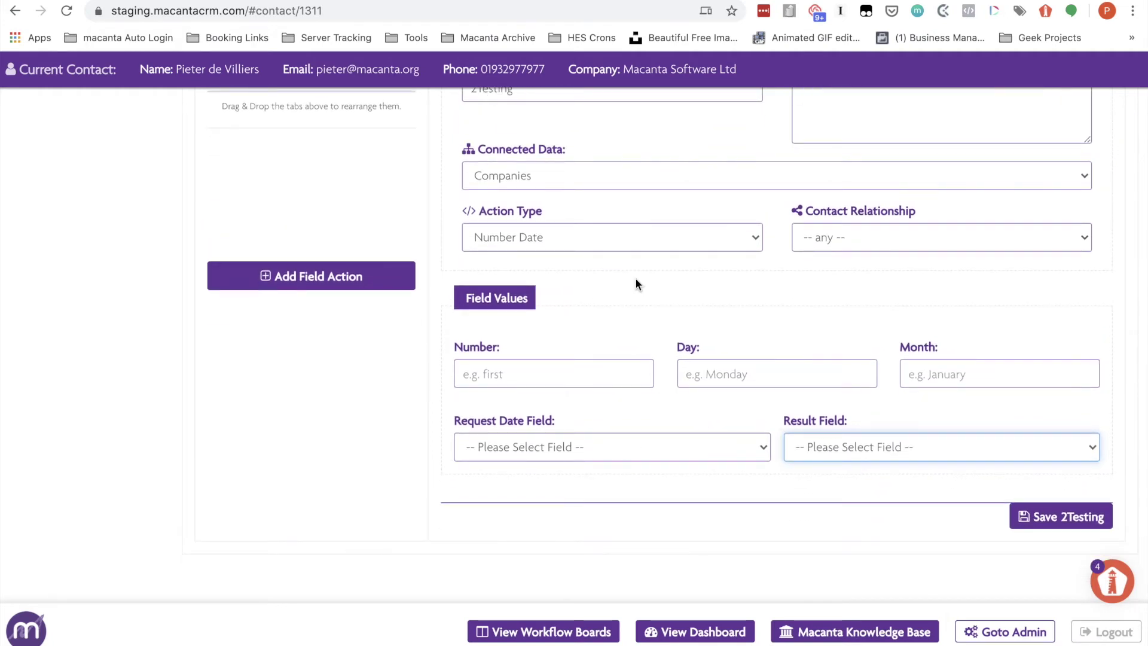
pyautogui.click(615, 239)
# Step: Switch to Zero Data and choose Employee Number (CD field) as the field to zero
pyautogui.click(580, 222)
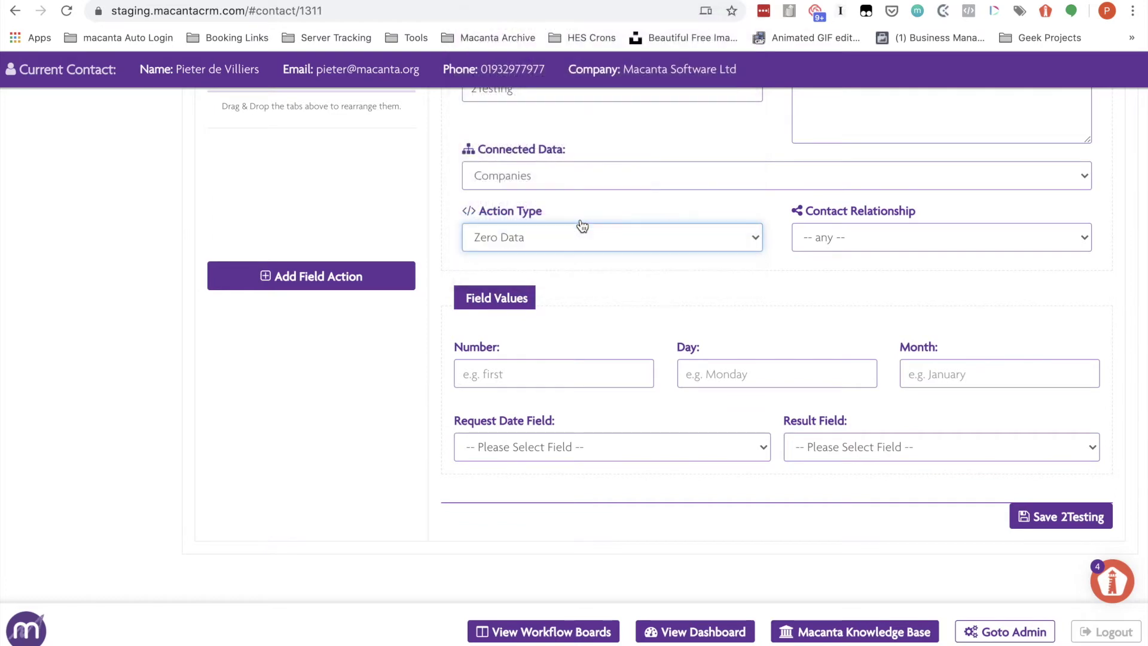
pyautogui.click(580, 345)
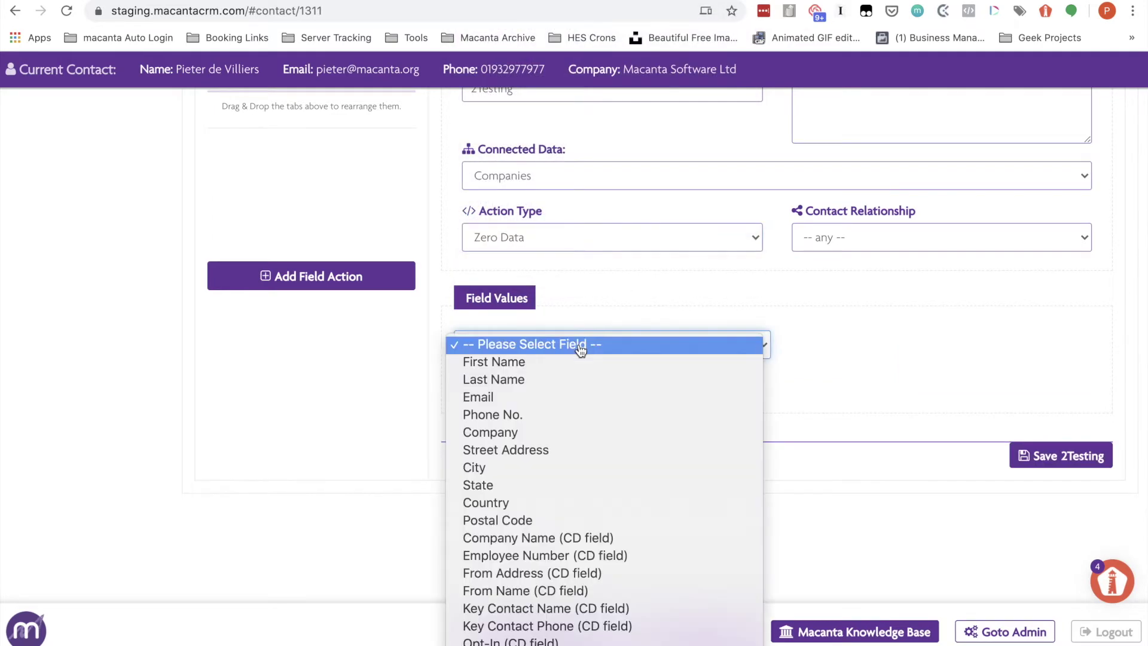
pyautogui.click(626, 278)
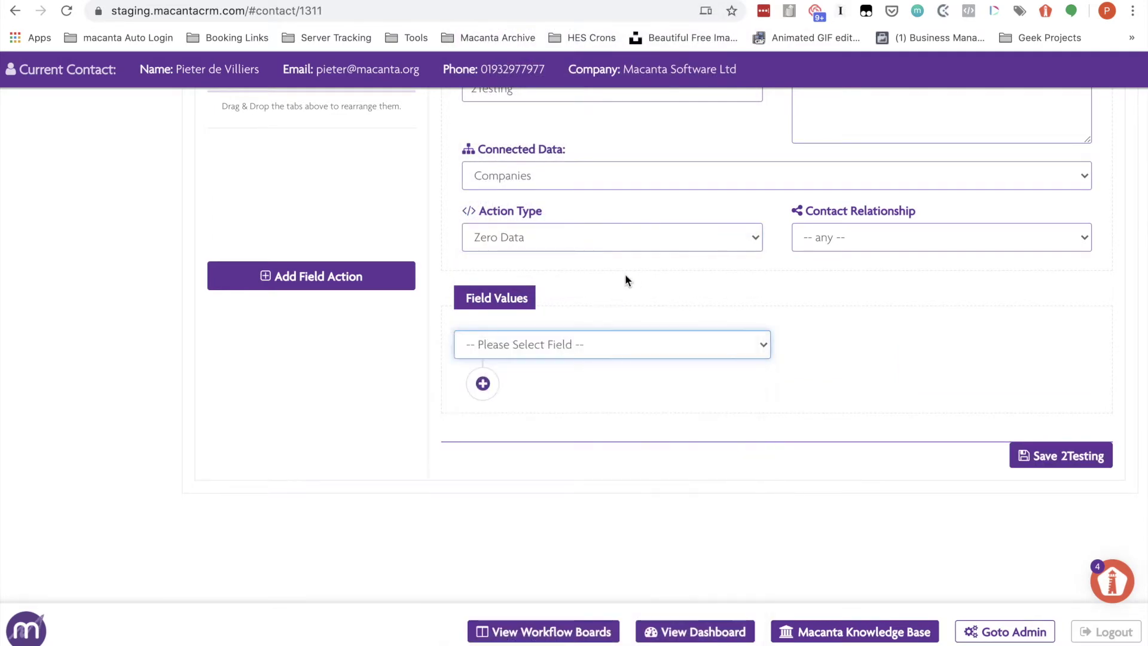
pyautogui.scroll(-2, 625, 275)
pyautogui.click(831, 201)
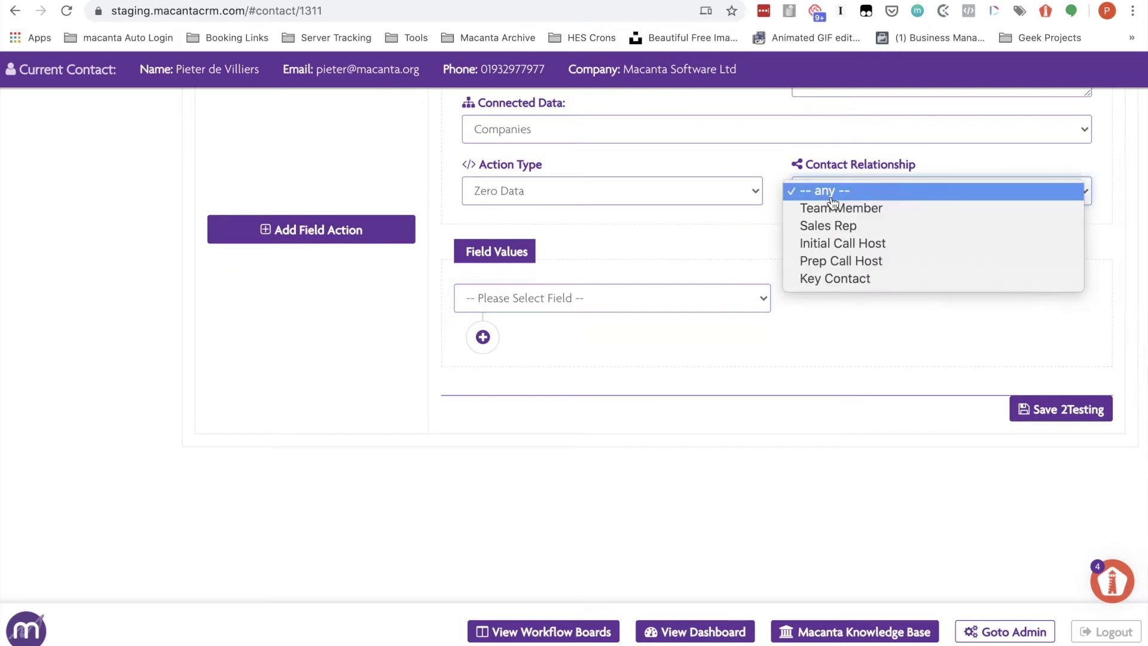
pyautogui.click(676, 272)
pyautogui.click(561, 309)
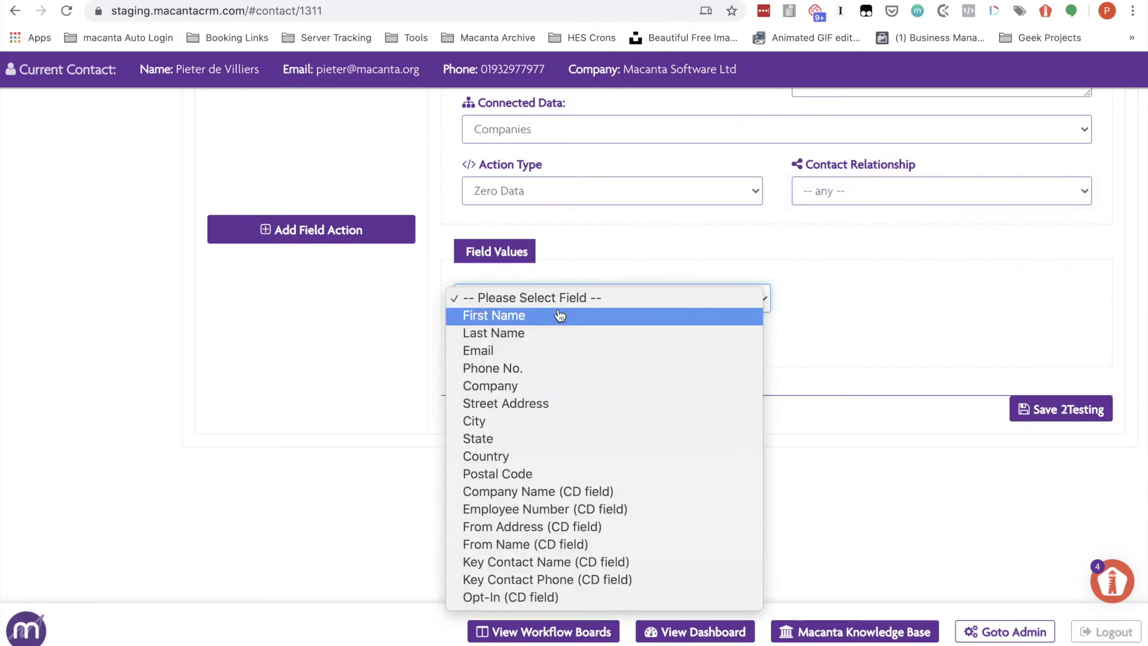
pyautogui.click(506, 509)
# Step: Add a From Address (CD field) row, then remove it, keeping Zero Data as the type
pyautogui.click(482, 337)
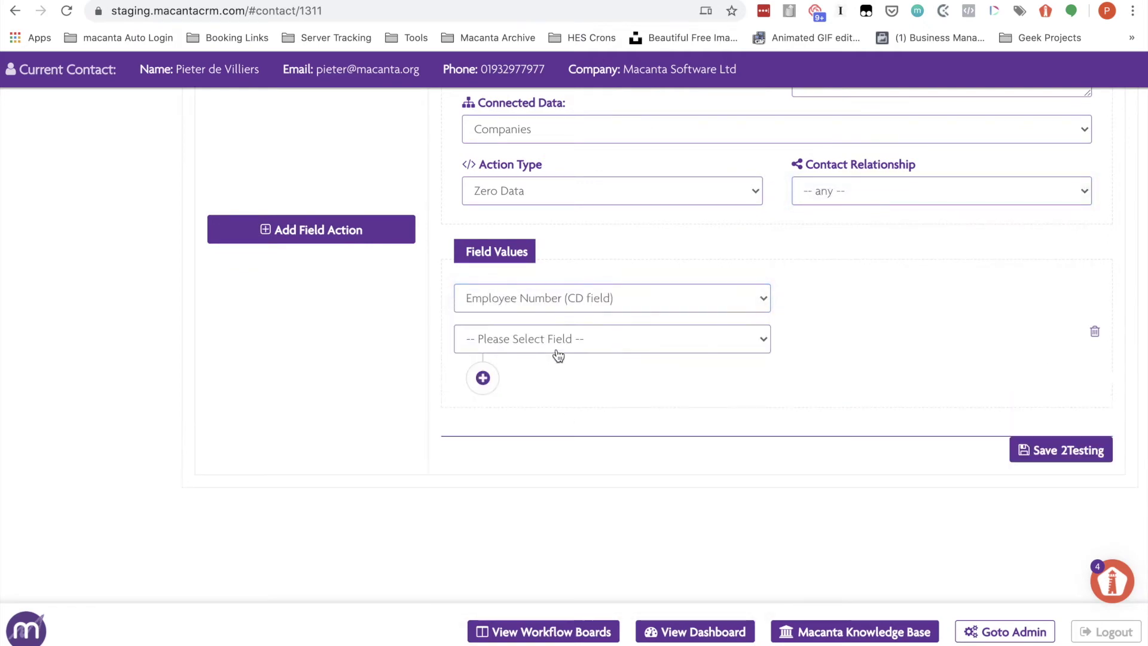
pyautogui.click(556, 347)
pyautogui.click(529, 571)
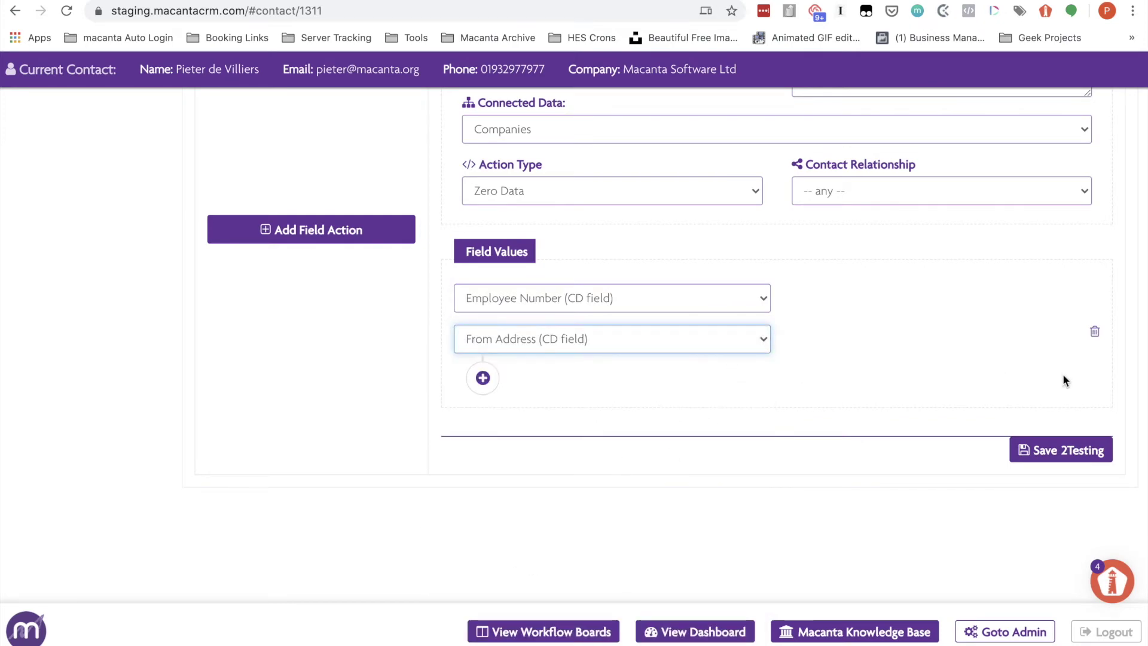
pyautogui.click(1095, 335)
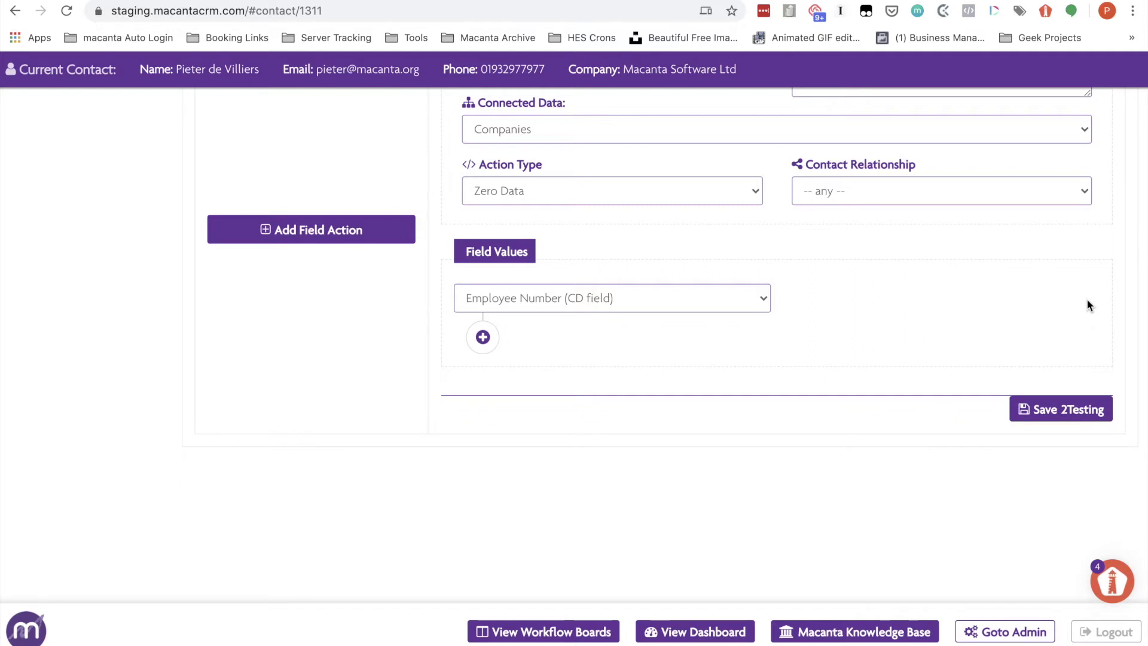
pyautogui.scroll(2, 679, 246)
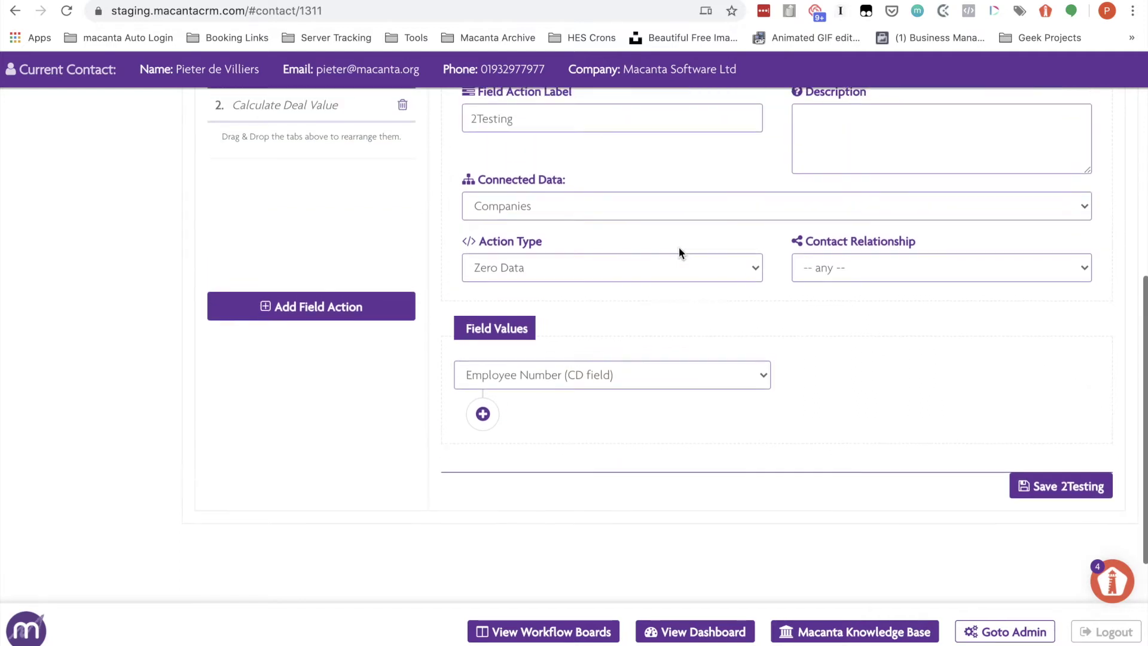
pyautogui.click(599, 273)
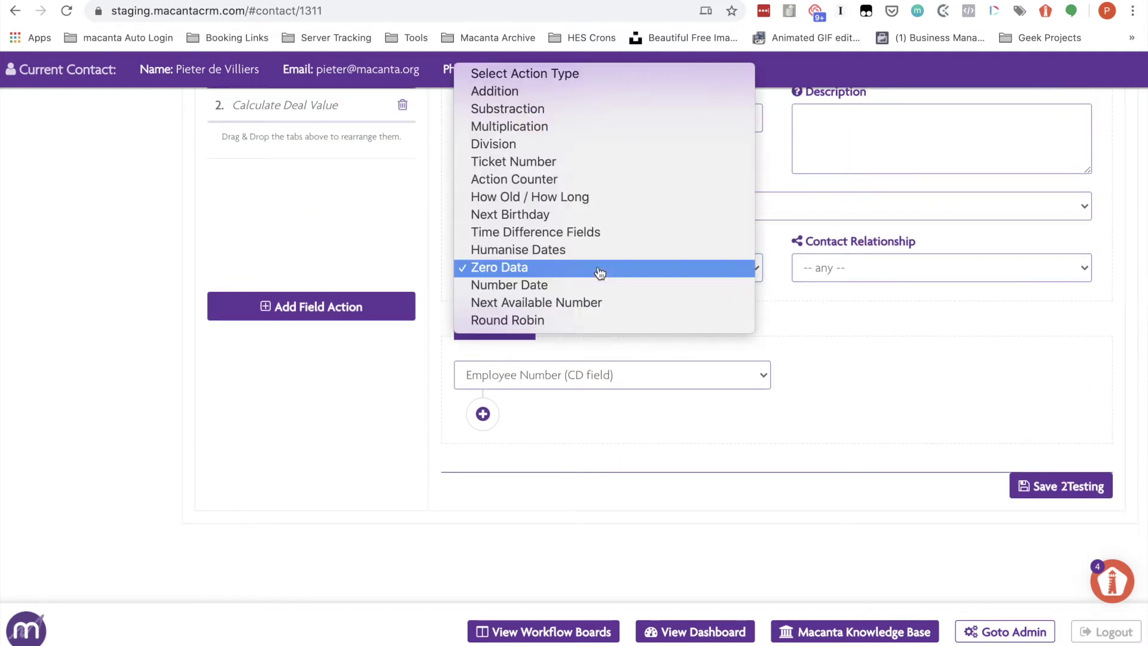
pyautogui.click(802, 318)
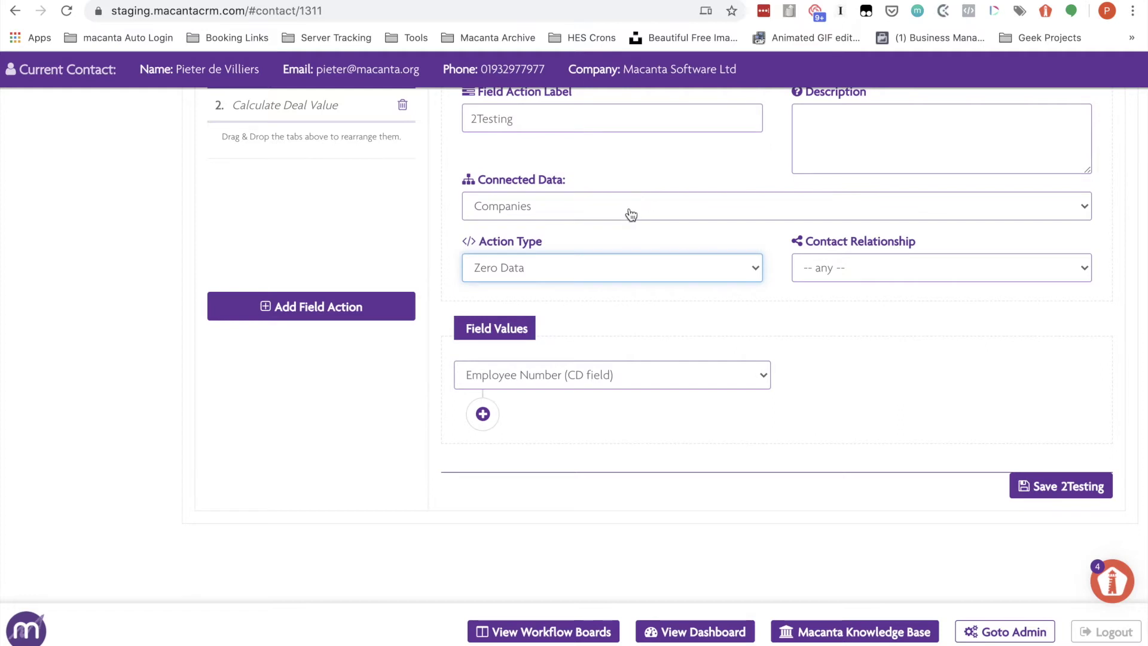
# Step: Switch 2Testing to Humanise Dates and review the Request Date Field and Result Field choices
pyautogui.click(596, 275)
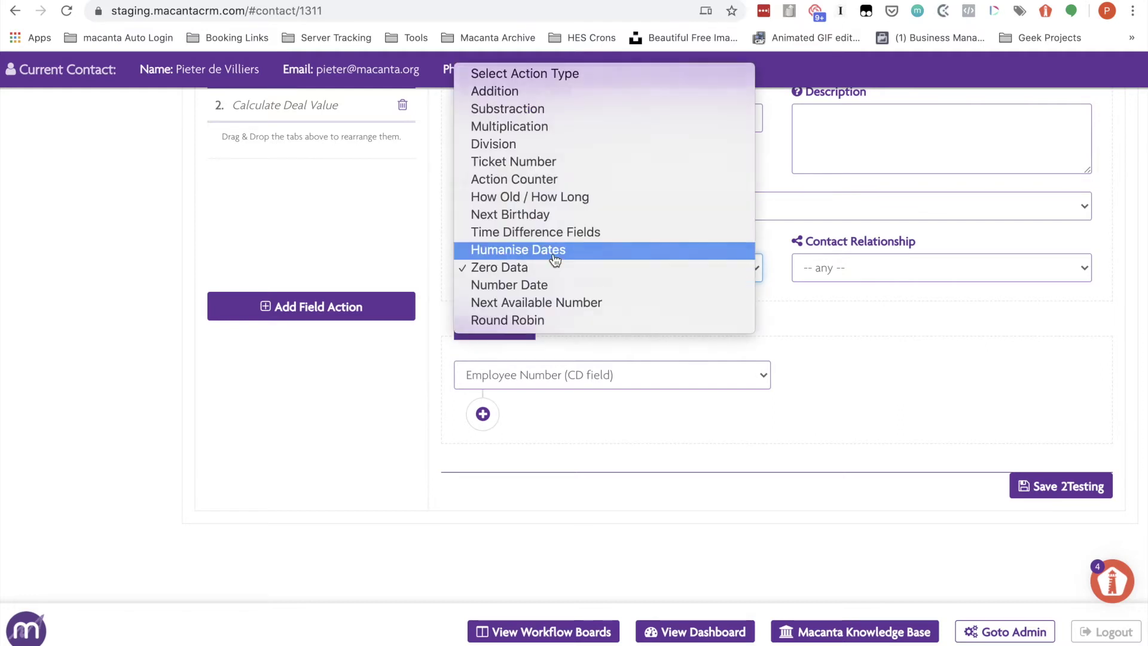
pyautogui.click(555, 251)
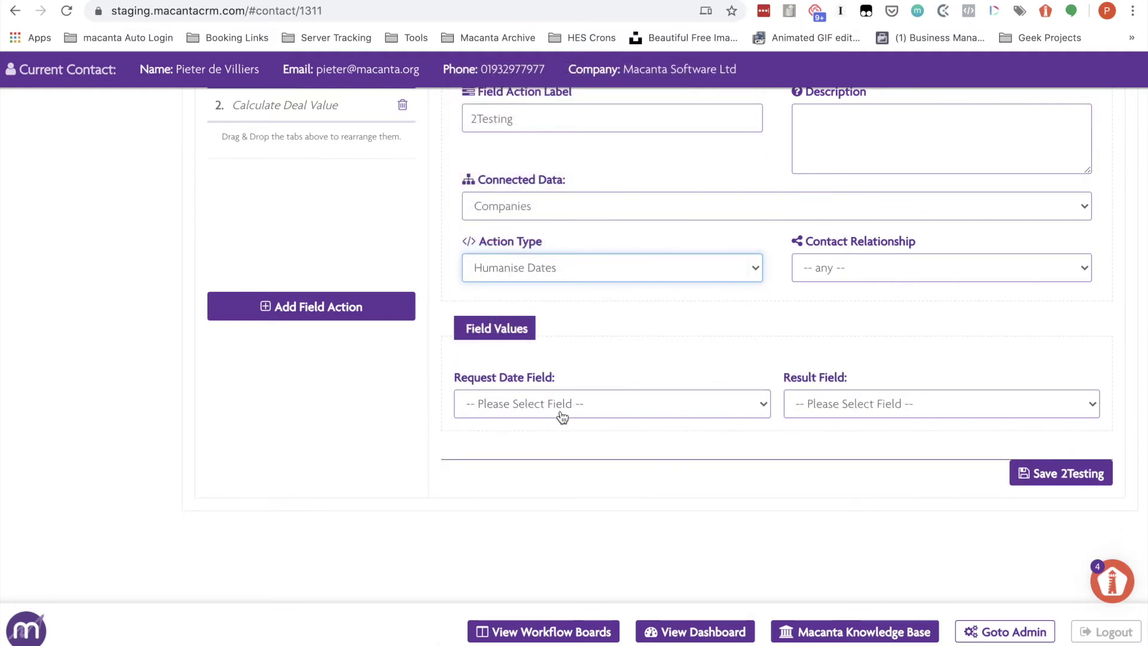
pyautogui.click(563, 412)
pyautogui.click(608, 358)
pyautogui.click(883, 404)
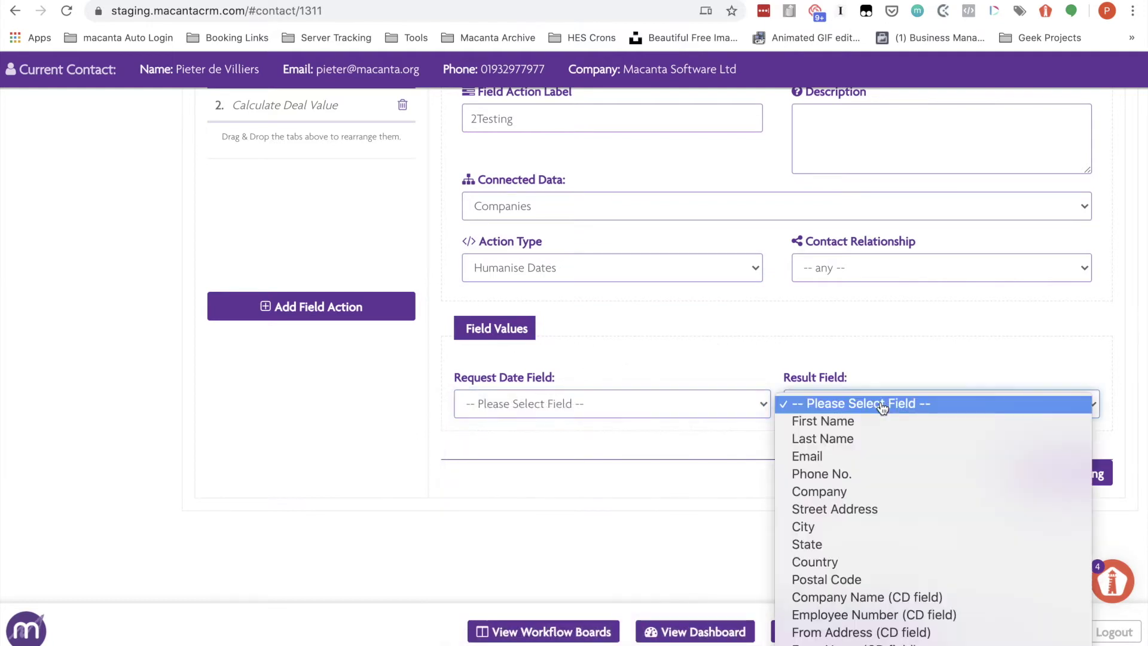
pyautogui.click(788, 354)
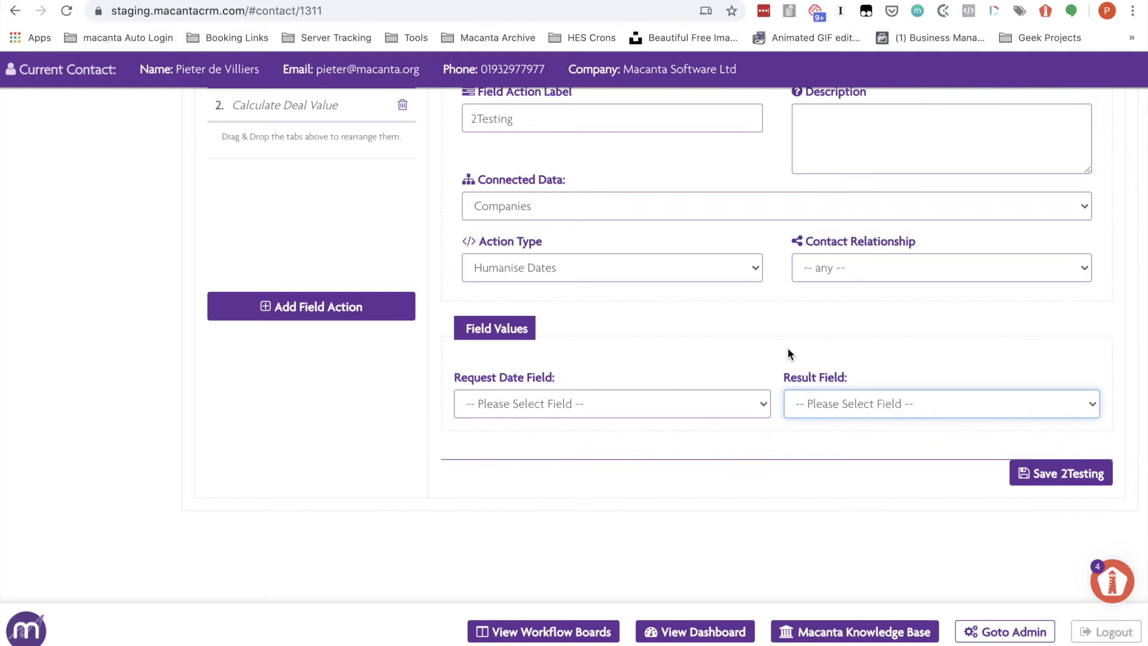
pyautogui.scroll(3, 645, 363)
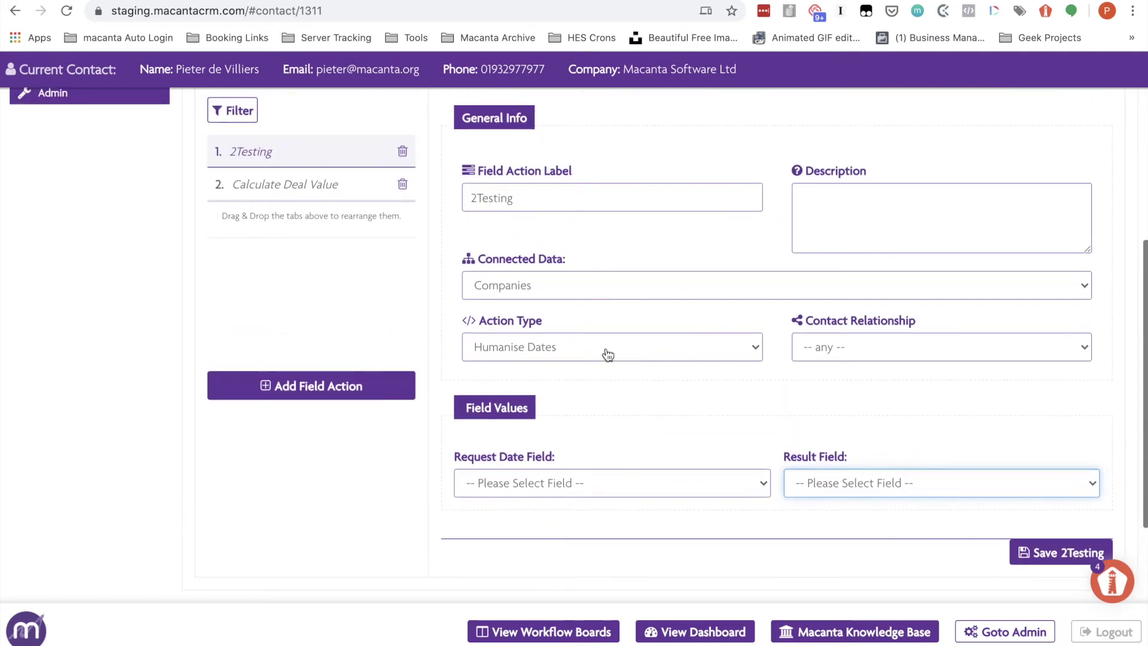
# Step: Switch to Time Difference Fields and review both Date/Time Field lists and the Result Field list
pyautogui.click(595, 353)
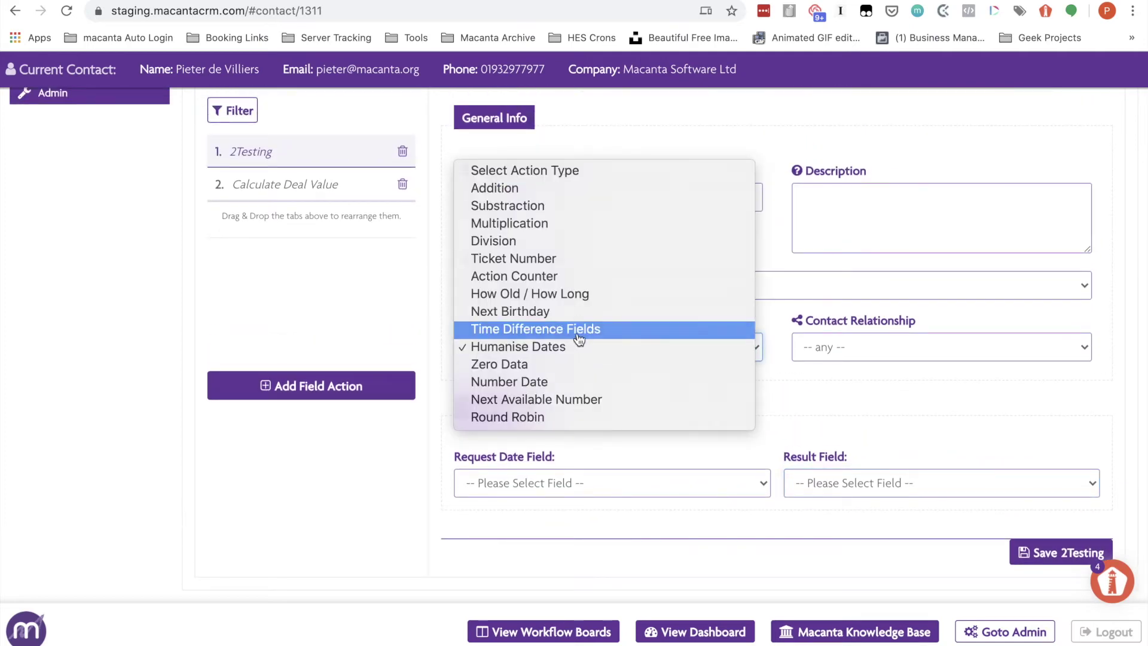
pyautogui.click(579, 339)
pyautogui.scroll(-4, 680, 385)
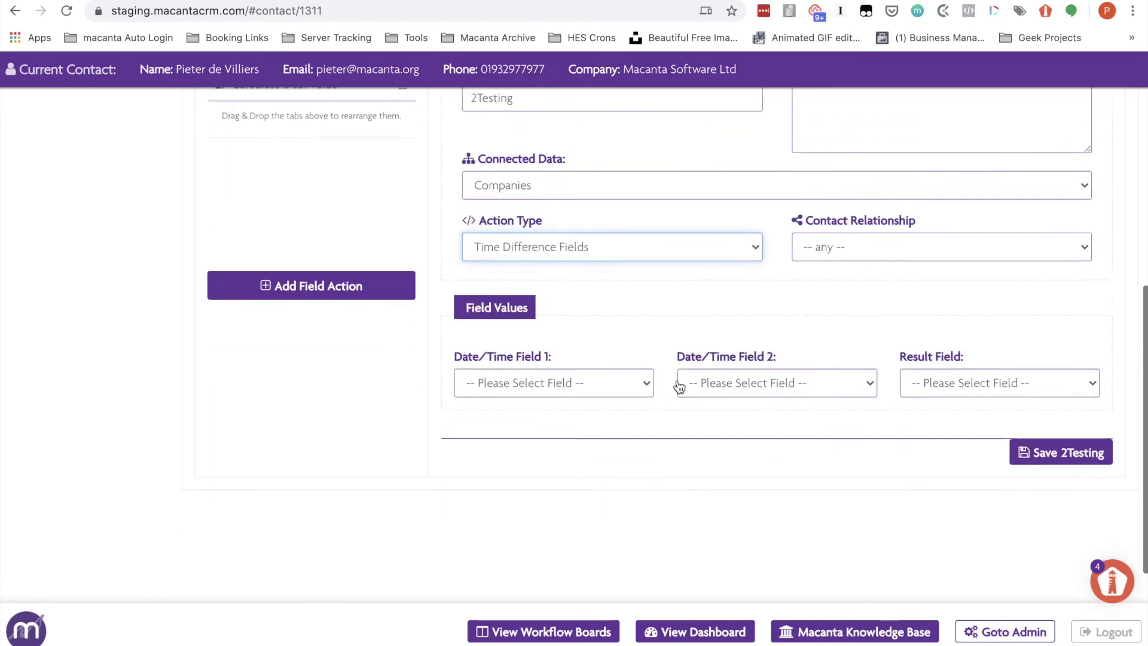
pyautogui.click(559, 378)
pyautogui.click(644, 302)
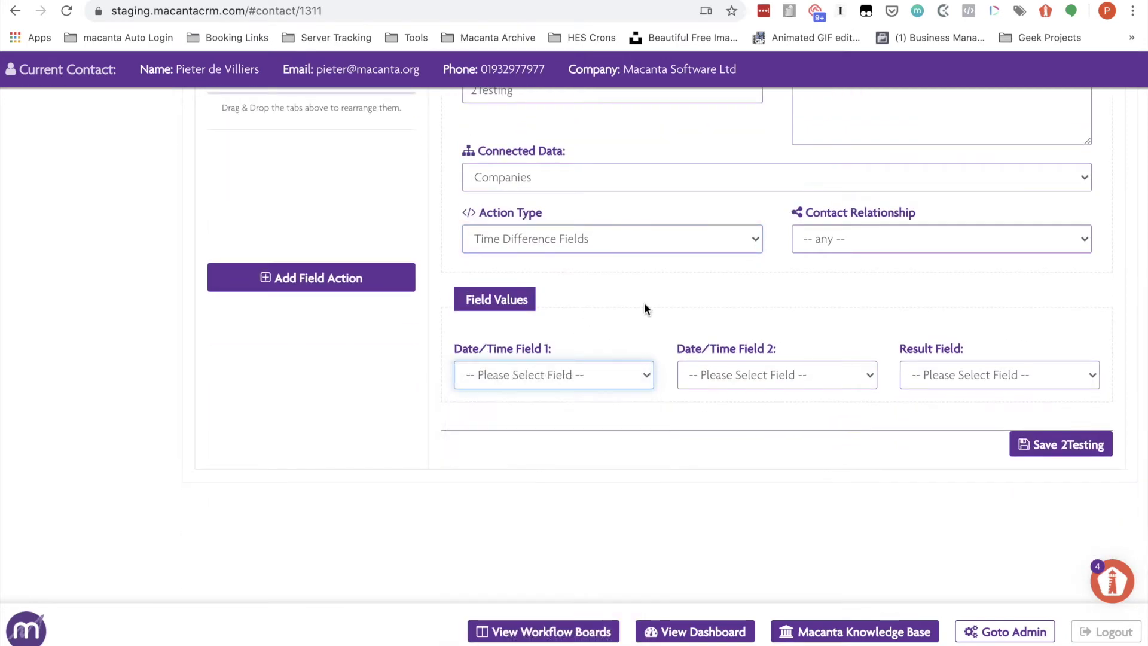
pyautogui.click(742, 375)
pyautogui.click(740, 326)
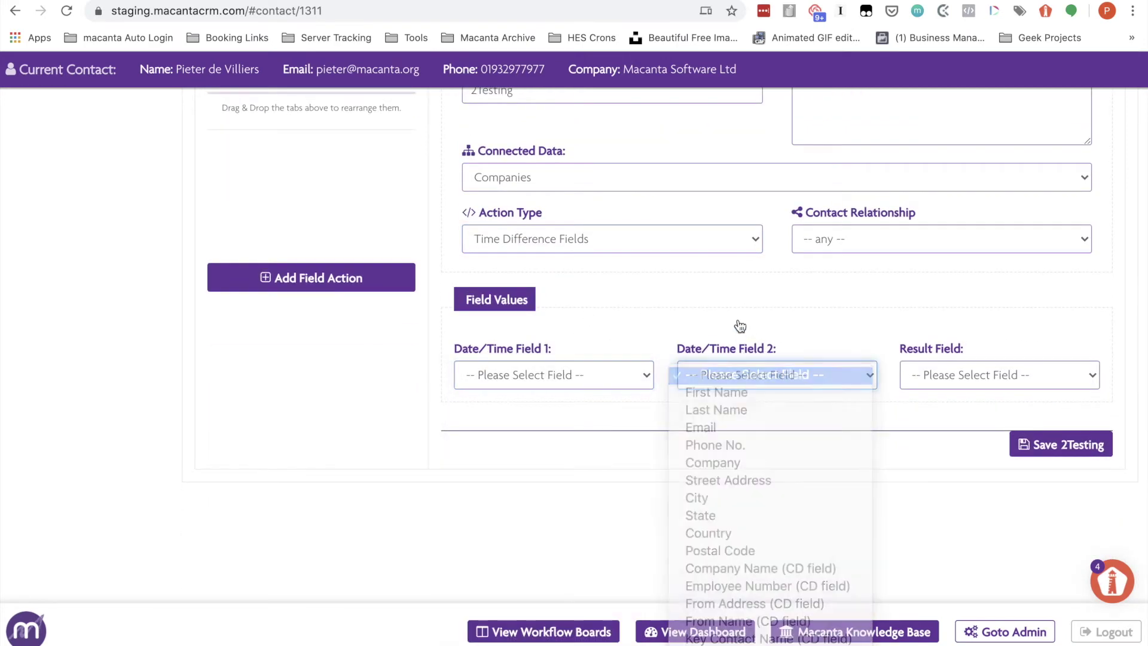
pyautogui.click(954, 376)
pyautogui.click(870, 319)
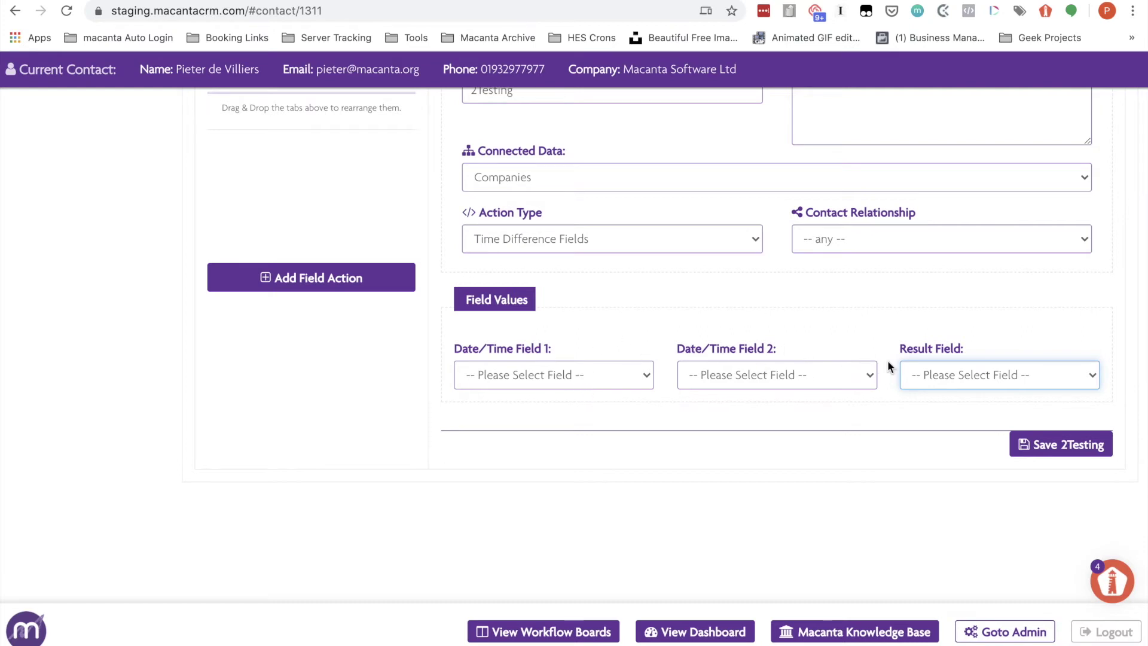
pyautogui.click(629, 249)
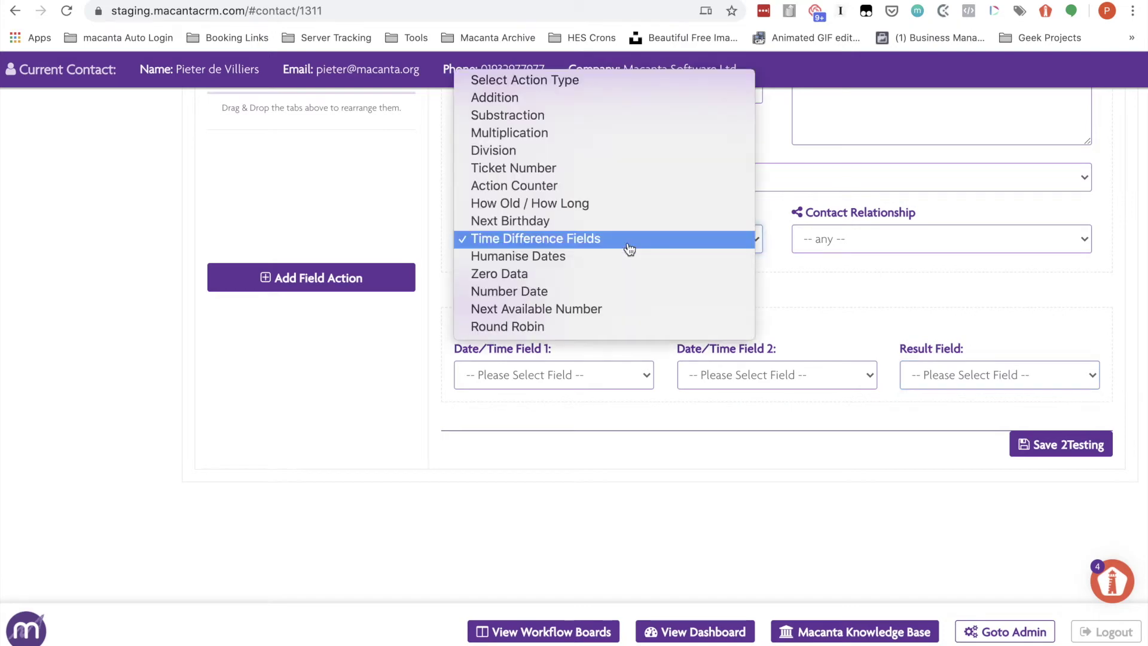
# Step: Set 2Testing's type to Next Birthday and place the cursor in the Result Format box
pyautogui.click(543, 224)
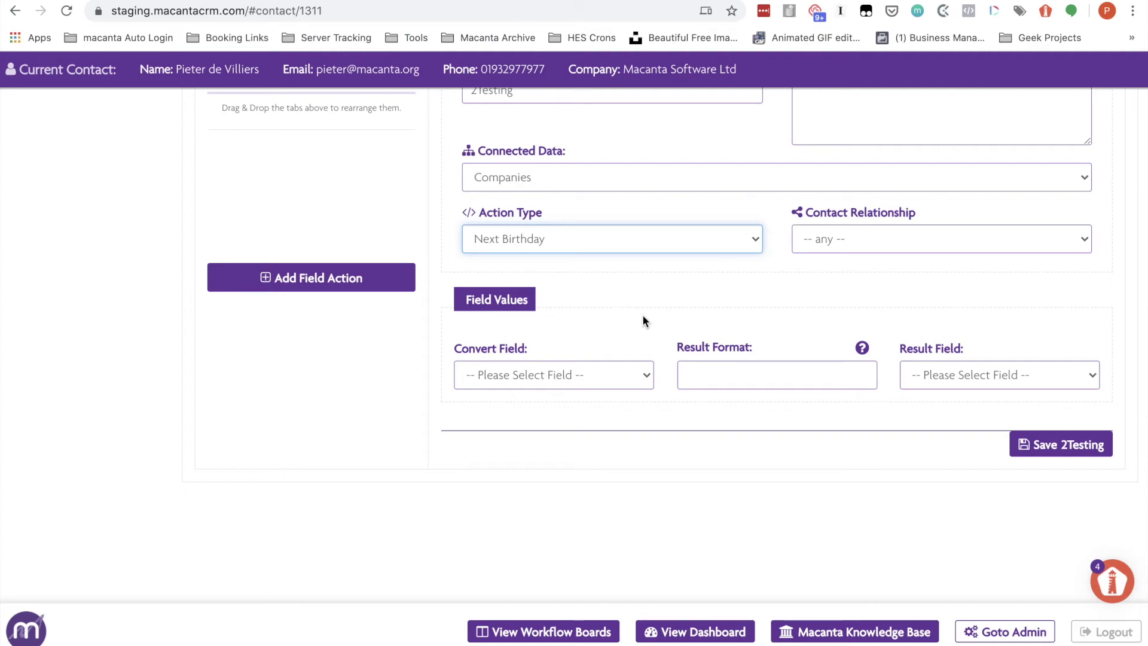
pyautogui.click(727, 381)
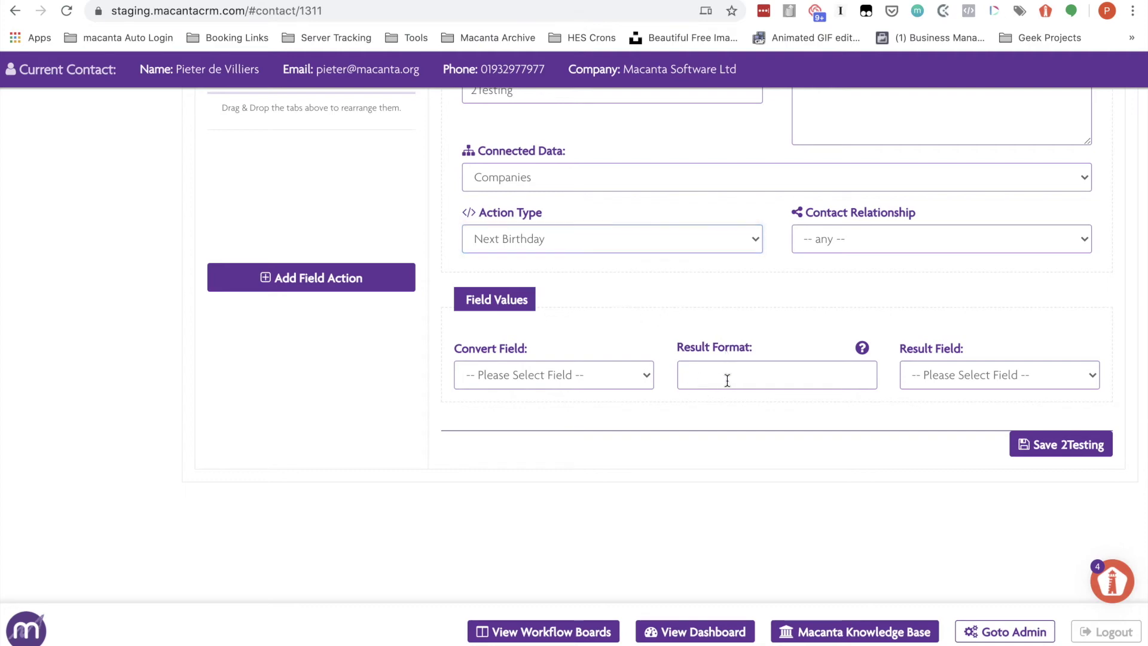
pyautogui.click(861, 348)
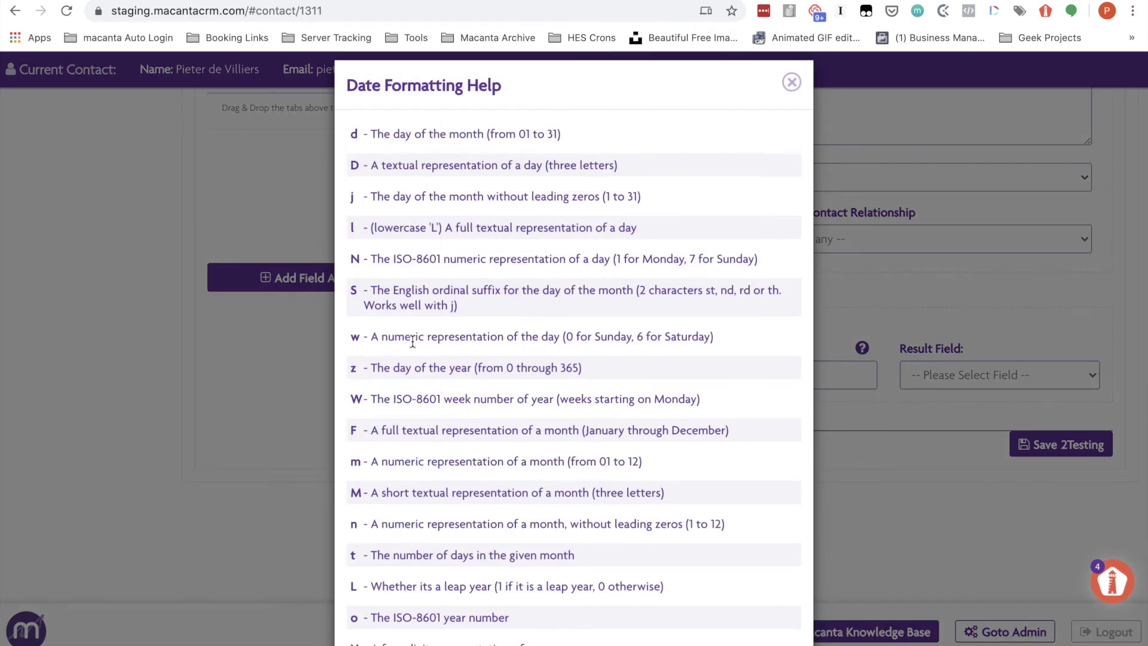
pyautogui.scroll(-4, 412, 342)
pyautogui.scroll(4, 413, 340)
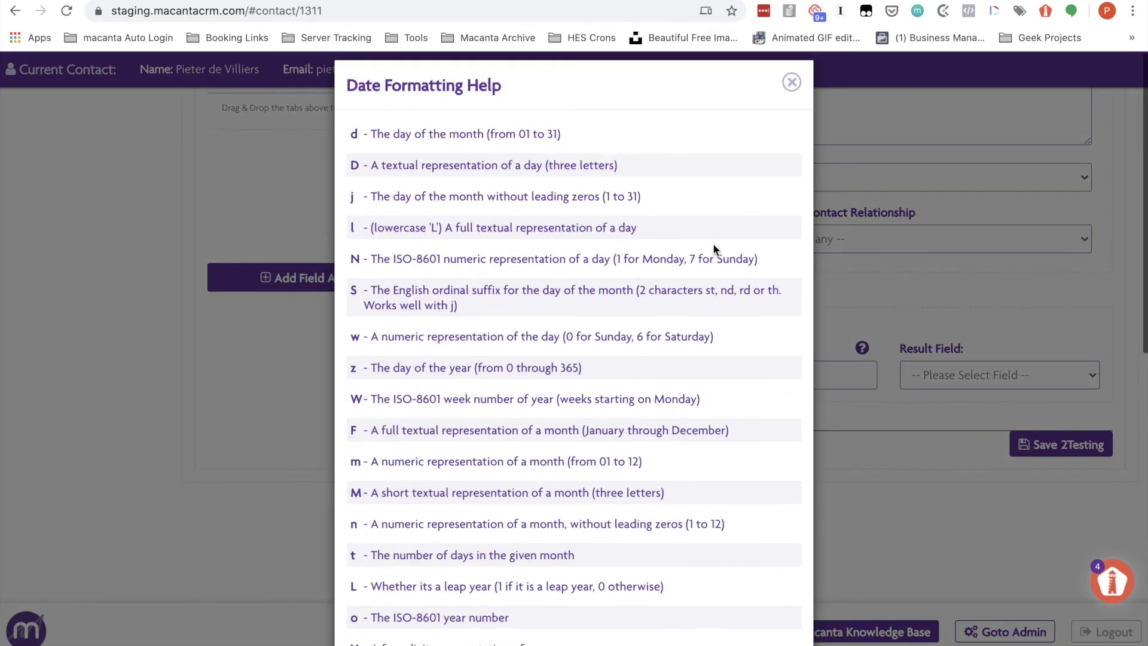
pyautogui.click(793, 82)
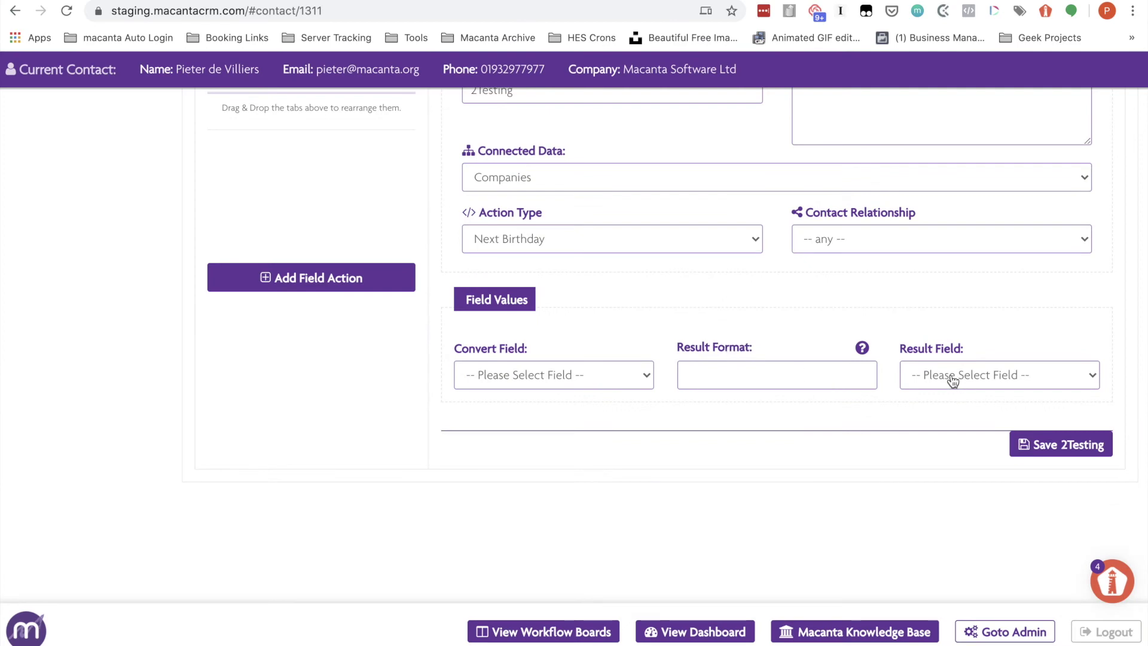
# Step: Switch to How Old / How Long and review the Input Field, Formatting and Result Field options
pyautogui.click(553, 246)
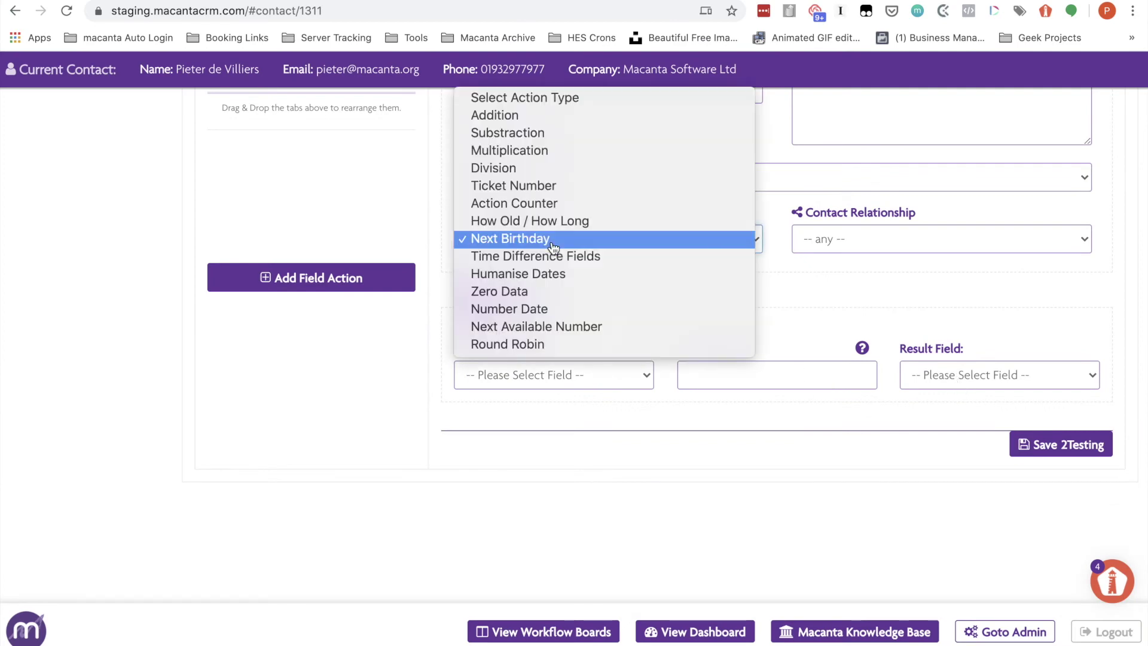
pyautogui.click(537, 221)
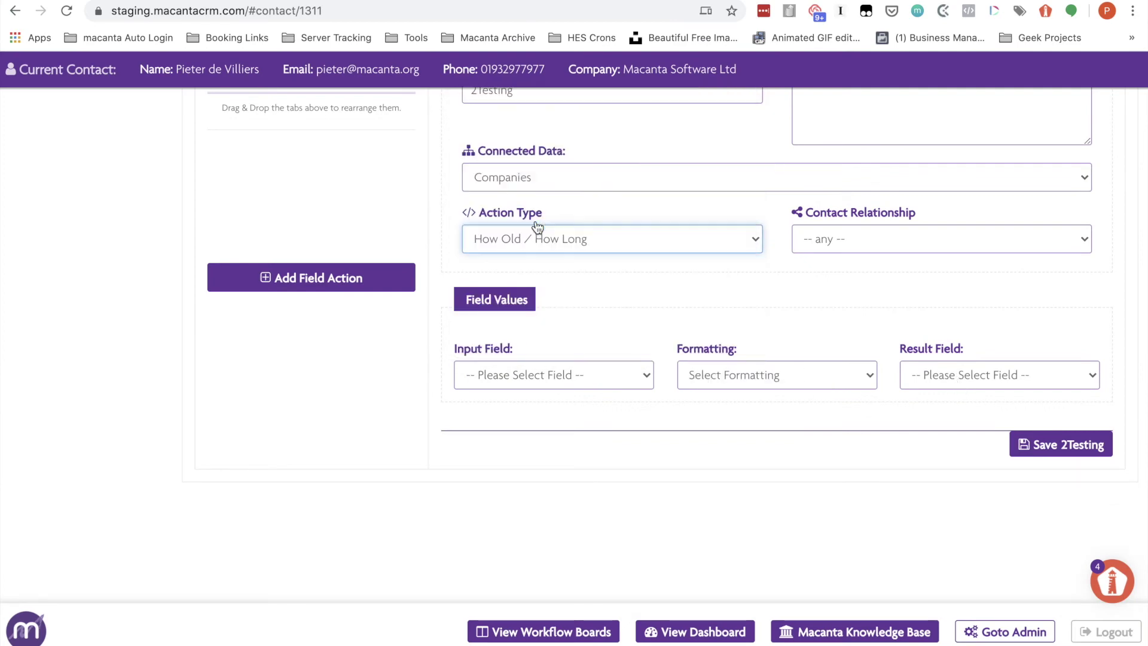
pyautogui.click(556, 376)
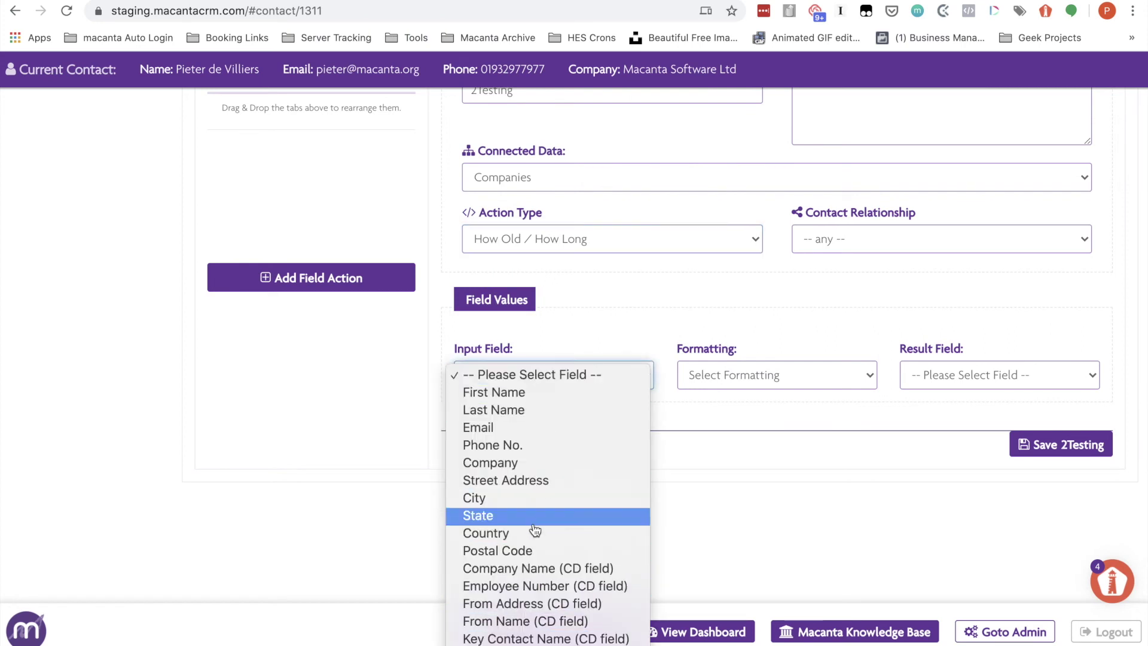
pyautogui.click(614, 302)
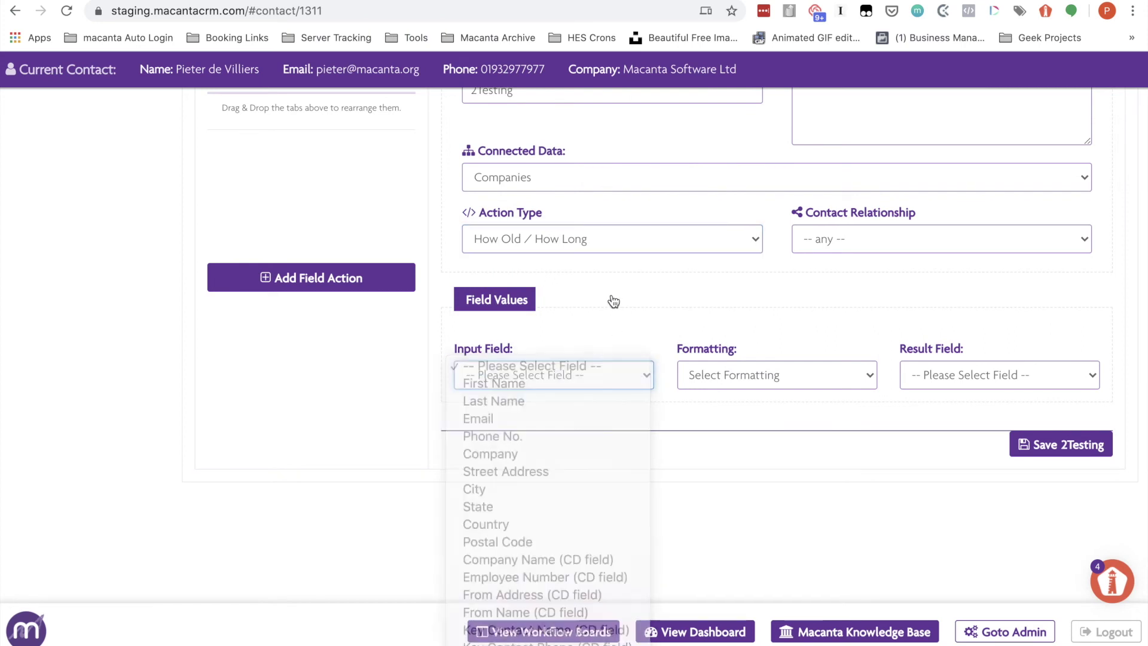
pyautogui.click(747, 387)
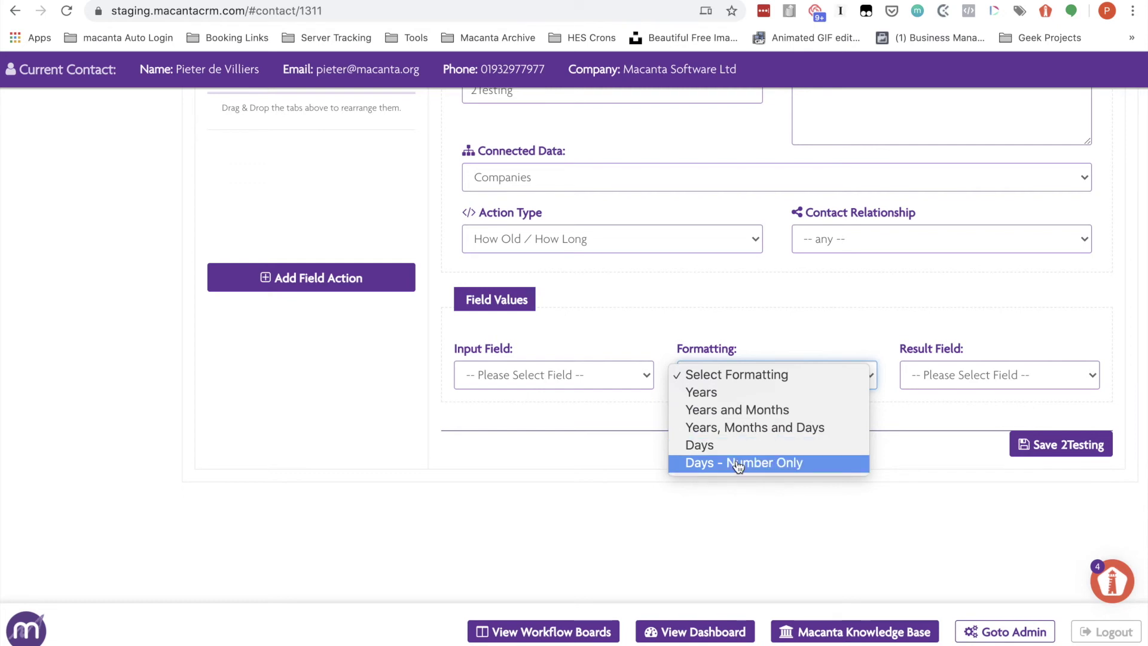
pyautogui.click(627, 414)
pyautogui.click(540, 386)
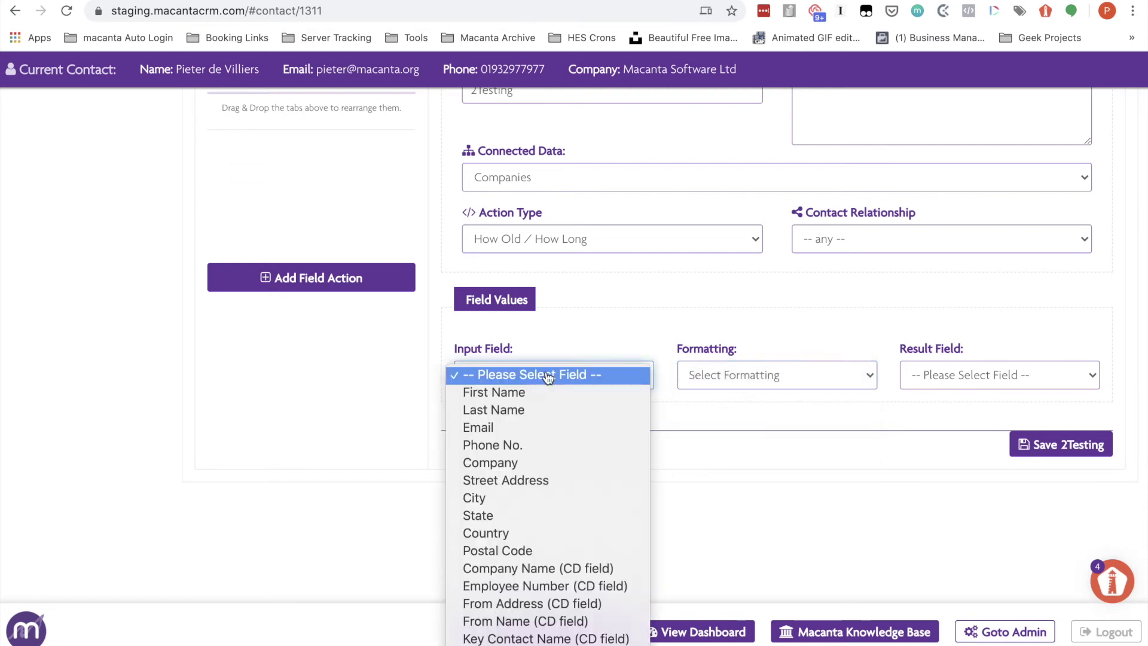
pyautogui.click(591, 345)
pyautogui.click(916, 379)
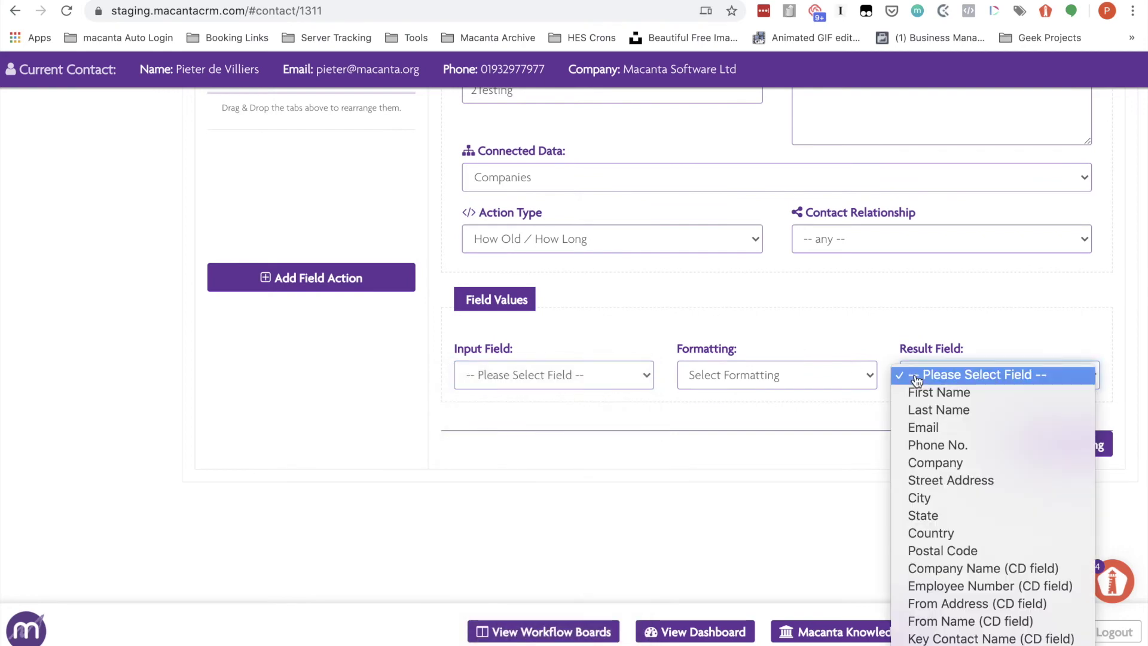
pyautogui.click(773, 321)
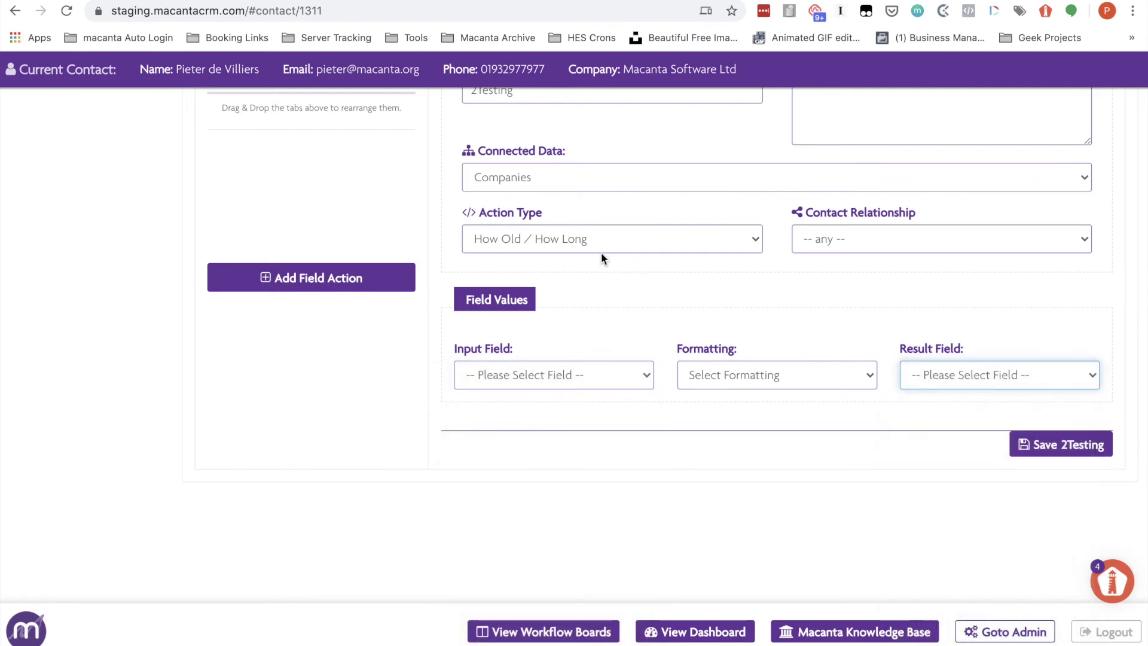
pyautogui.click(589, 242)
# Step: Switch 2Testing to Action Counter and review the Result Field options for the count
pyautogui.click(546, 226)
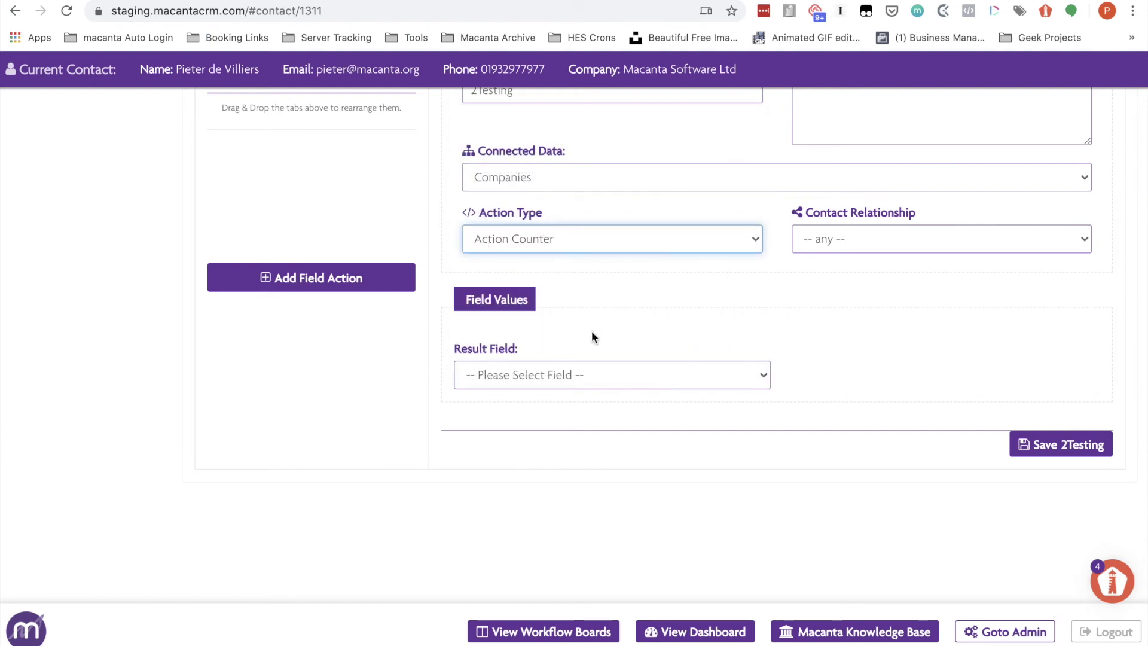
pyautogui.click(564, 374)
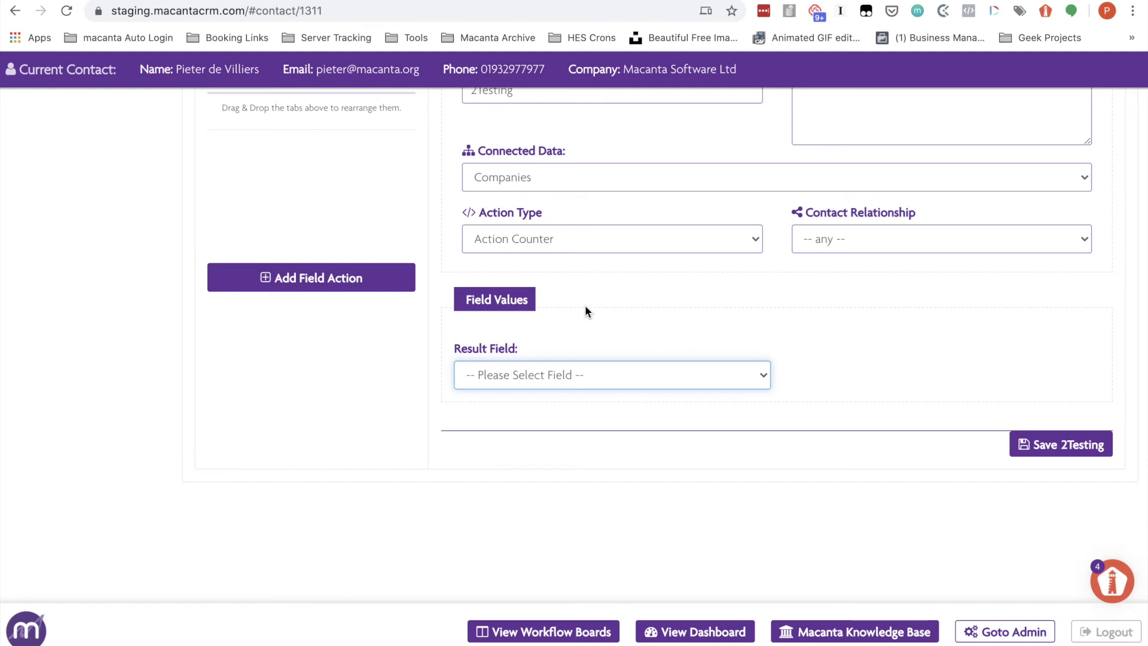
pyautogui.click(584, 245)
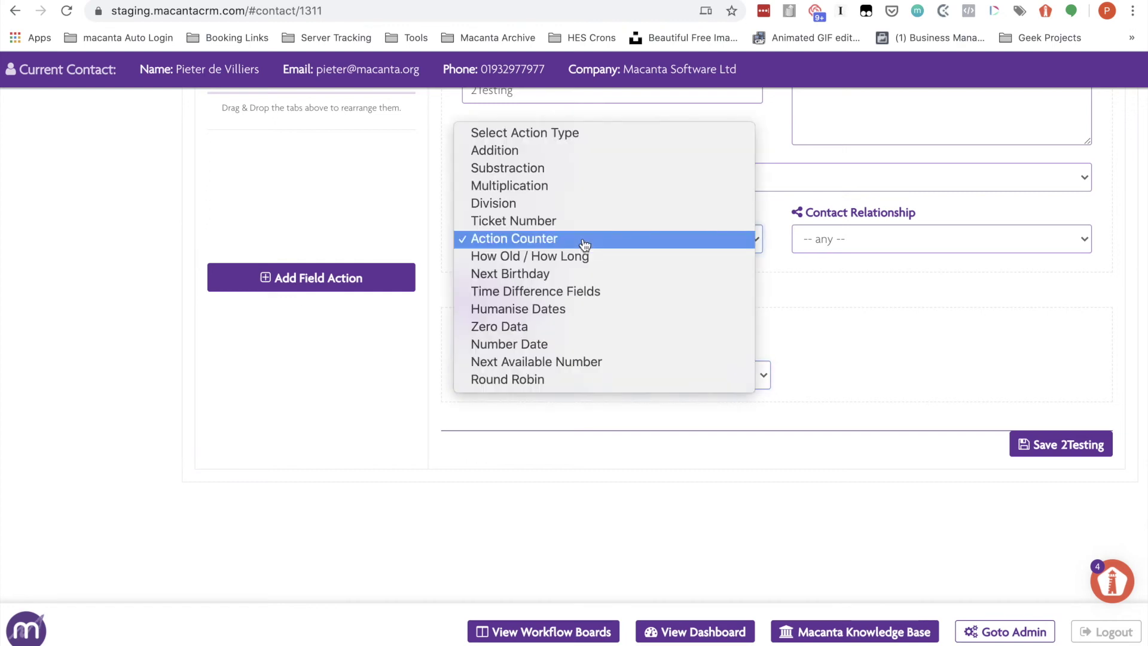
# Step: Switch 2Testing to Ticket Number and review its Prefix and Result Field inputs
pyautogui.click(560, 221)
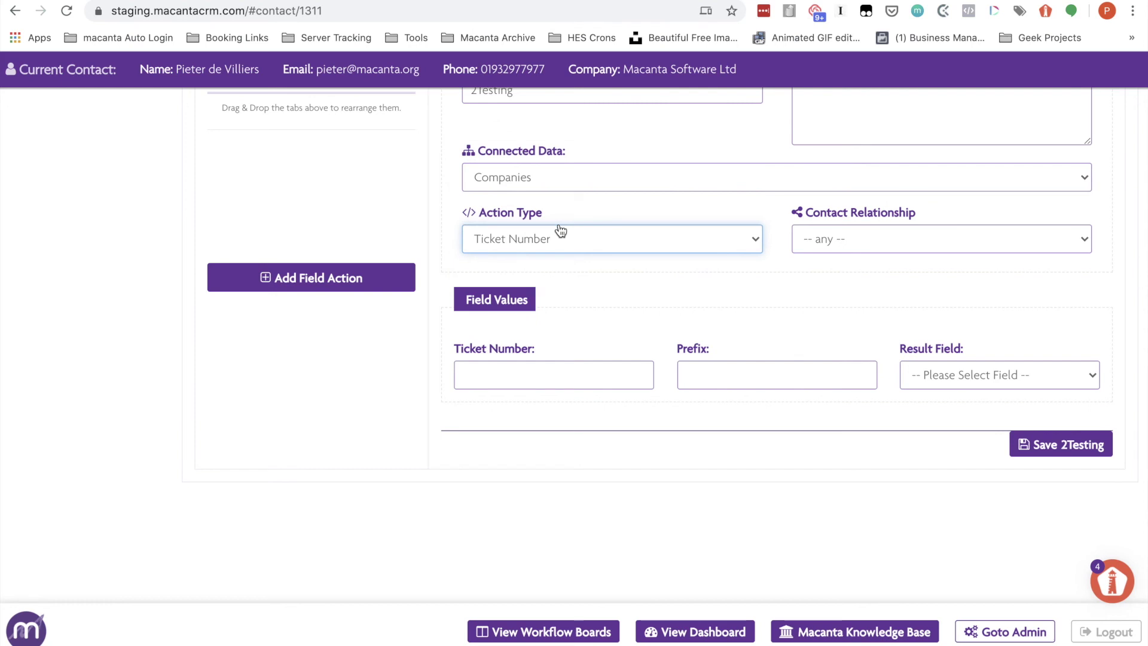
pyautogui.click(566, 242)
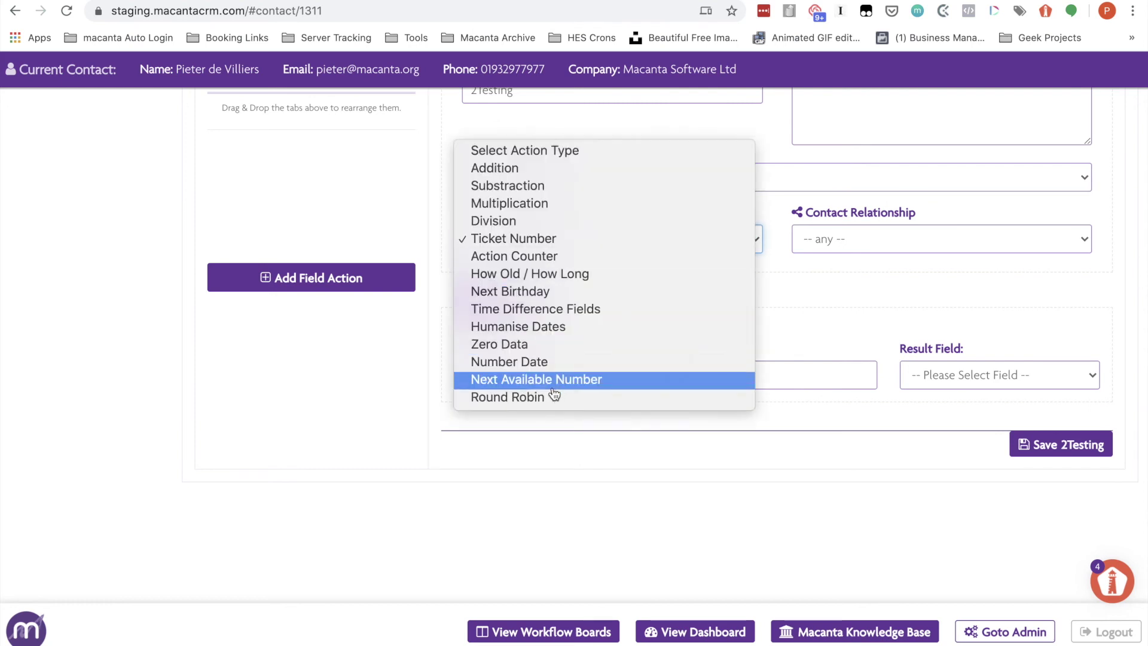
pyautogui.click(781, 285)
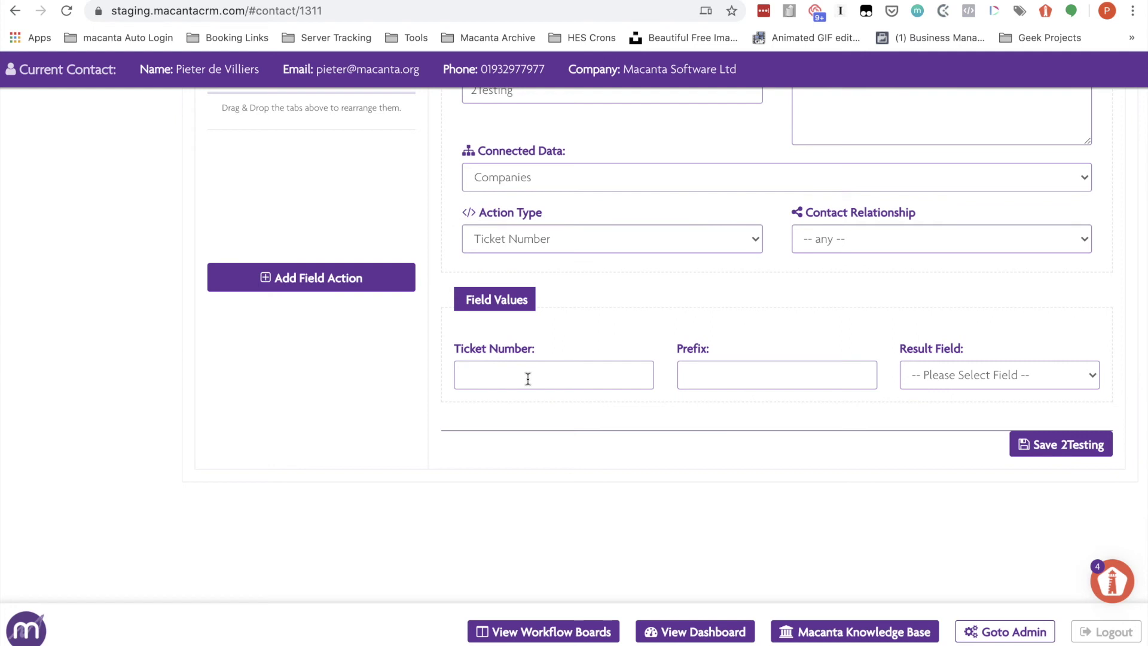
pyautogui.click(728, 372)
pyautogui.click(952, 376)
pyautogui.click(536, 372)
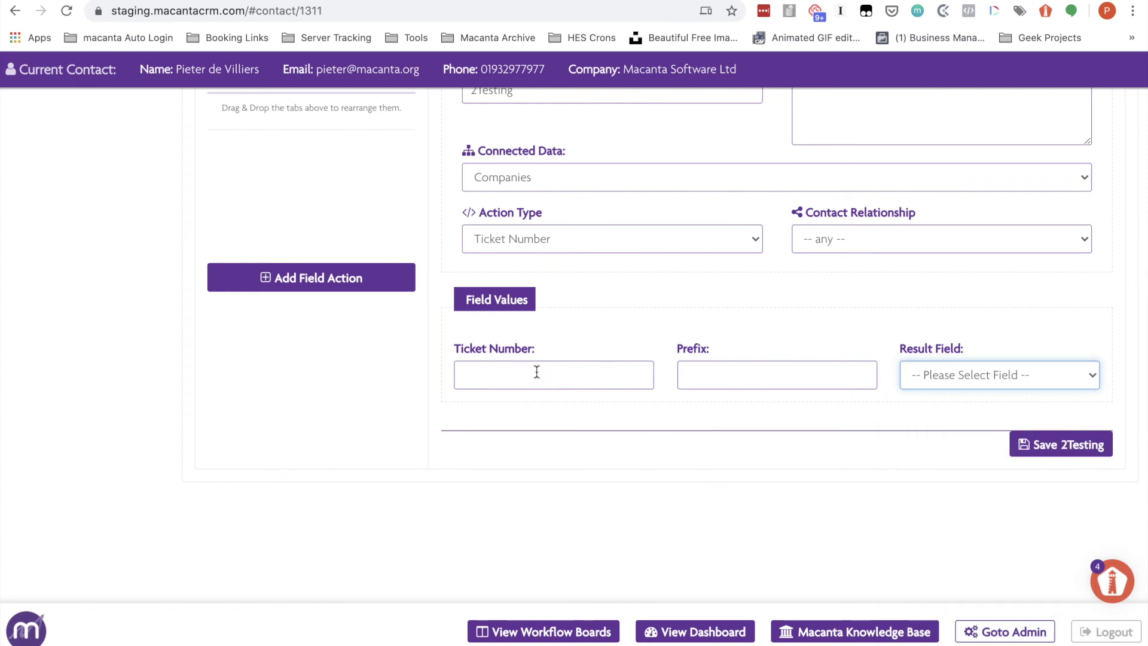
# Step: Enter ticket number 1001 and prefix ME-, correcting the initially swapped values
pyautogui.click(510, 372)
pyautogui.write('ME-')
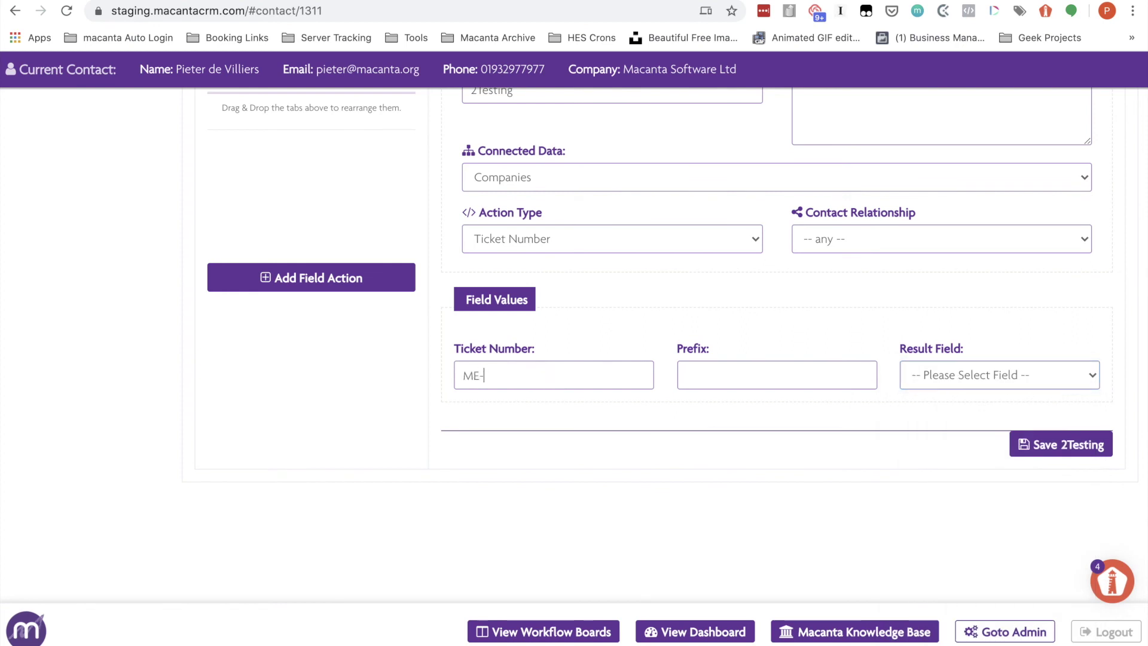
pyautogui.click(727, 378)
pyautogui.write('1001')
pyautogui.click(495, 367)
pyautogui.press('super+a')
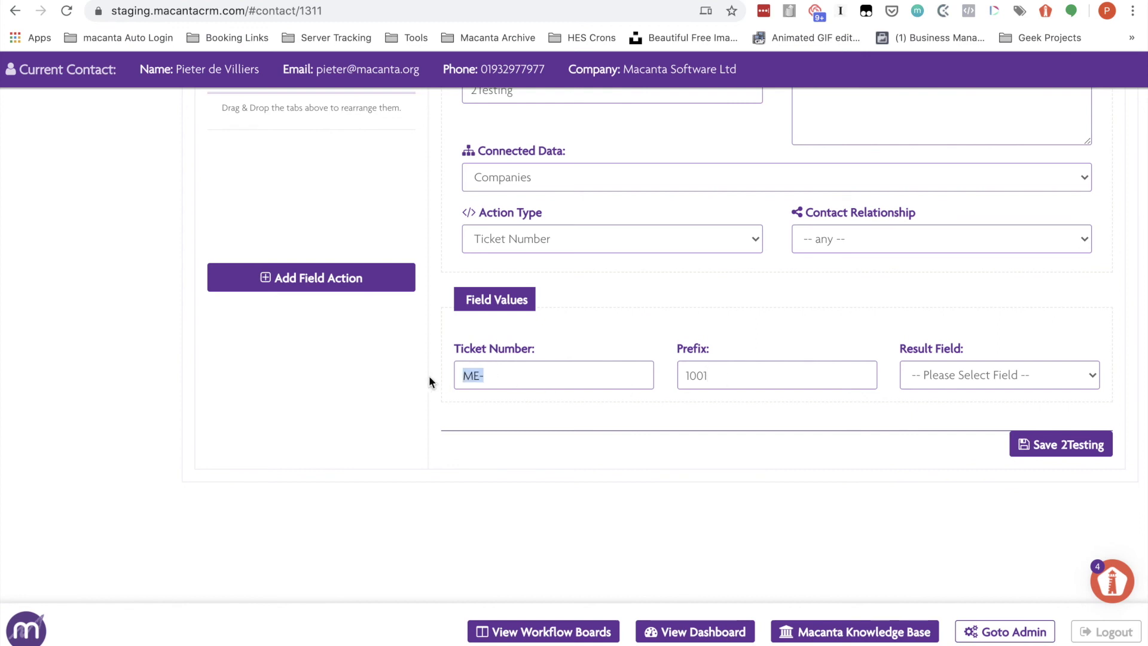
pyautogui.press('BackSpace')
pyautogui.write('1001')
pyautogui.doubleClick(683, 381)
pyautogui.write('M')
pyautogui.write('E1')
pyautogui.press('BackSpace')
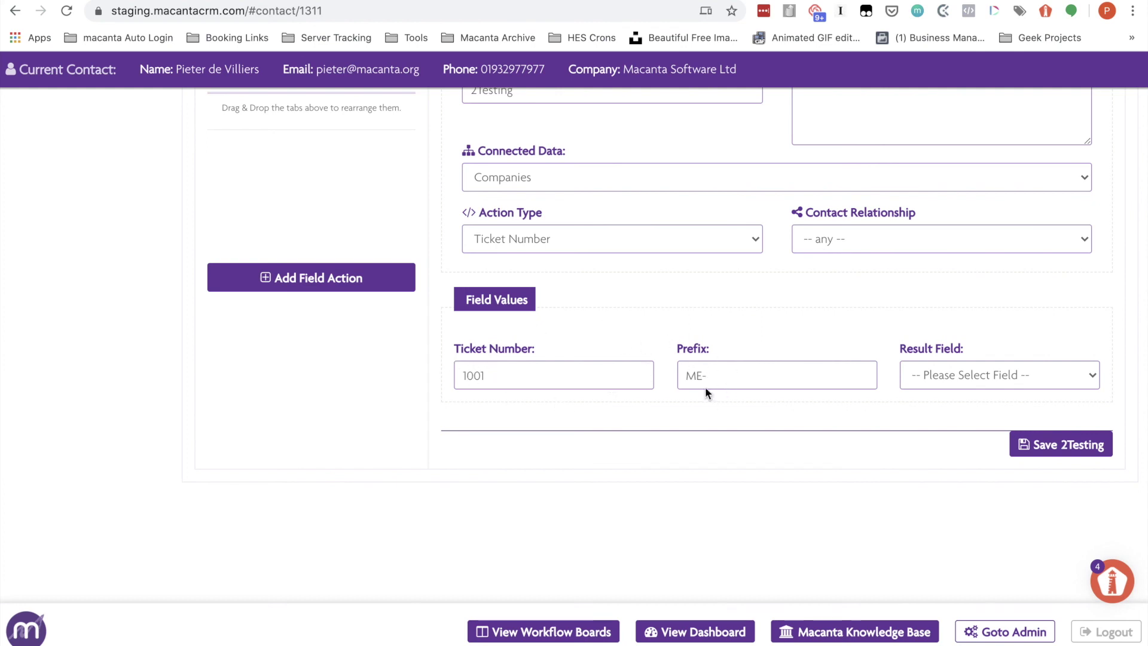
pyautogui.scroll(2, 659, 323)
# Step: Change the 2Testing action type to Addition and preview the Field 1 and Field 2 options
pyautogui.click(615, 311)
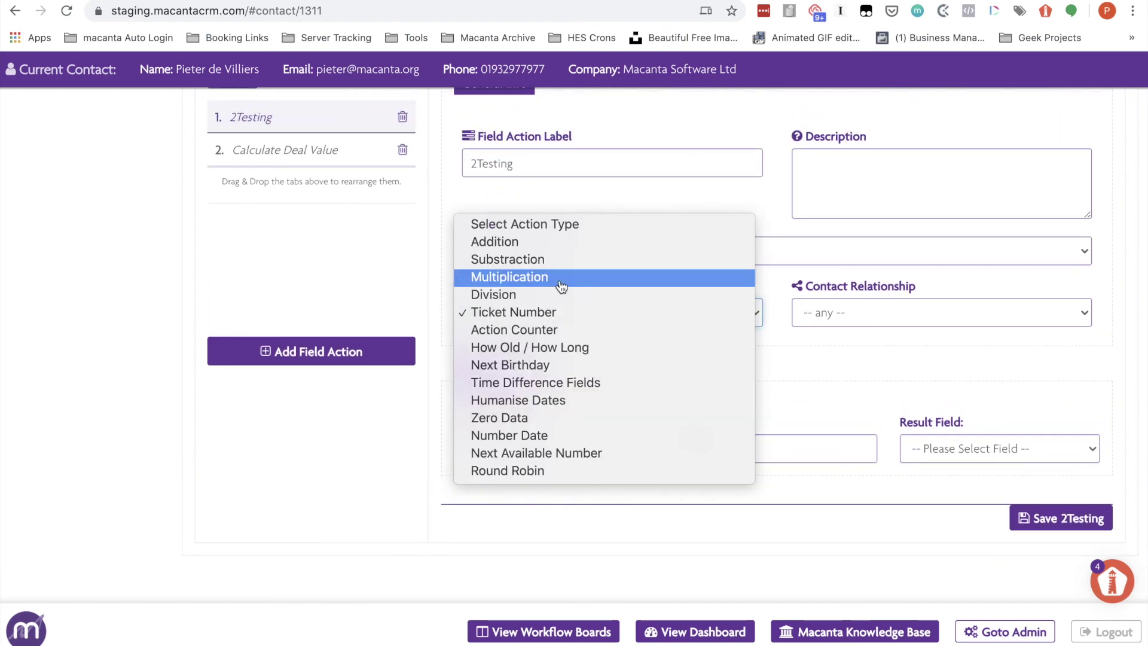
pyautogui.click(546, 249)
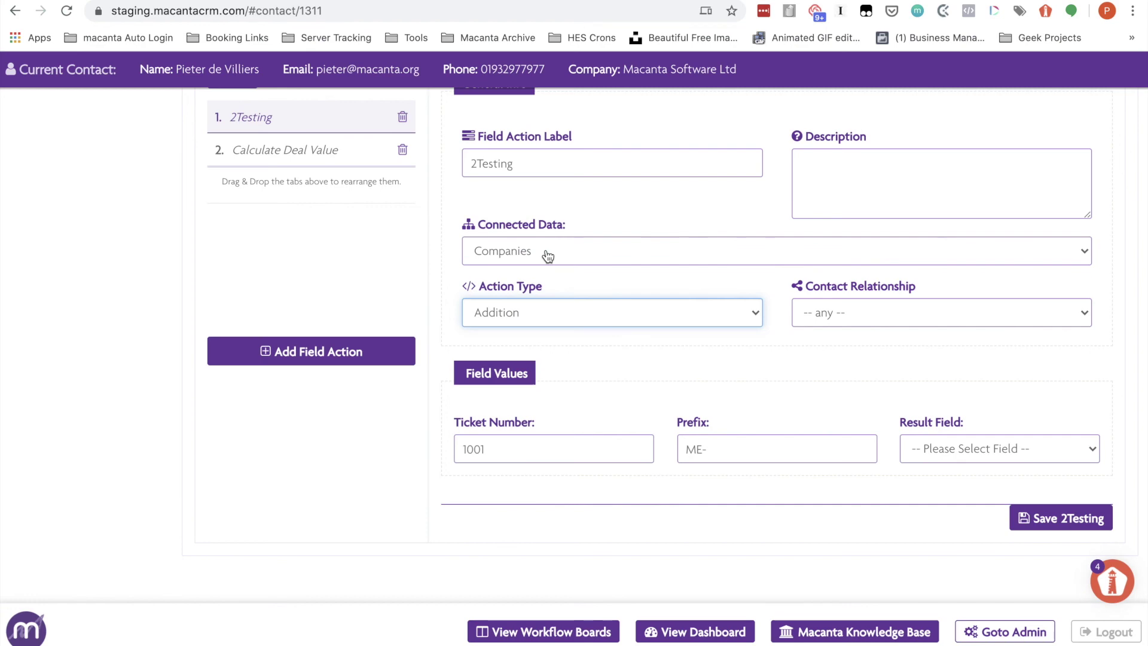
pyautogui.click(518, 456)
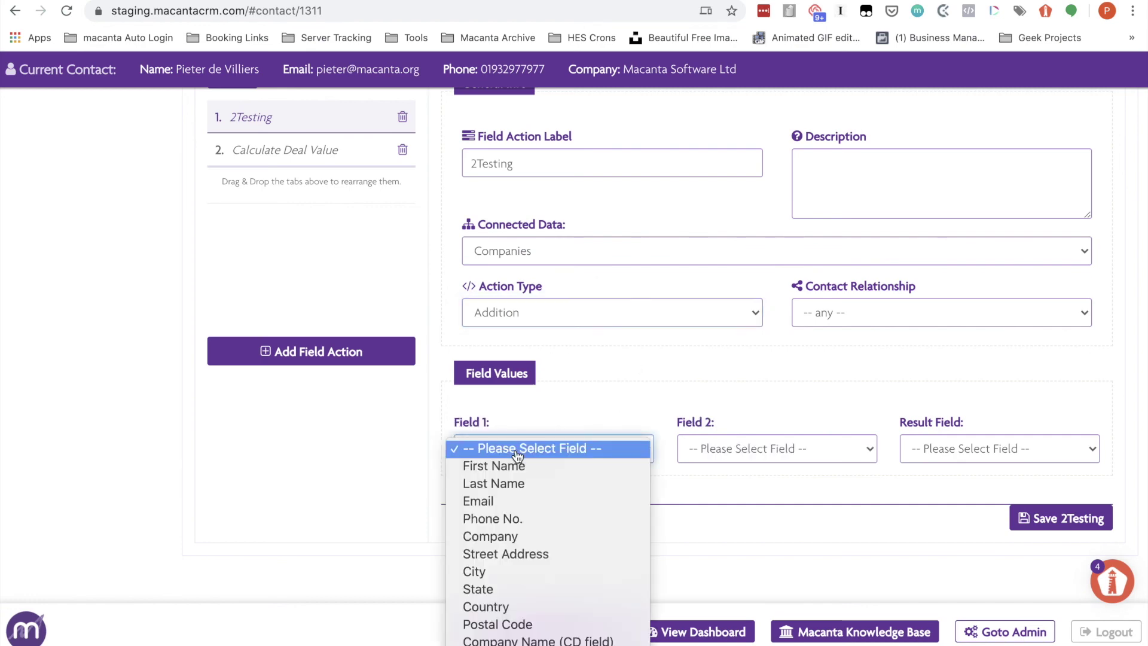
pyautogui.click(730, 448)
pyautogui.click(750, 449)
pyautogui.click(920, 453)
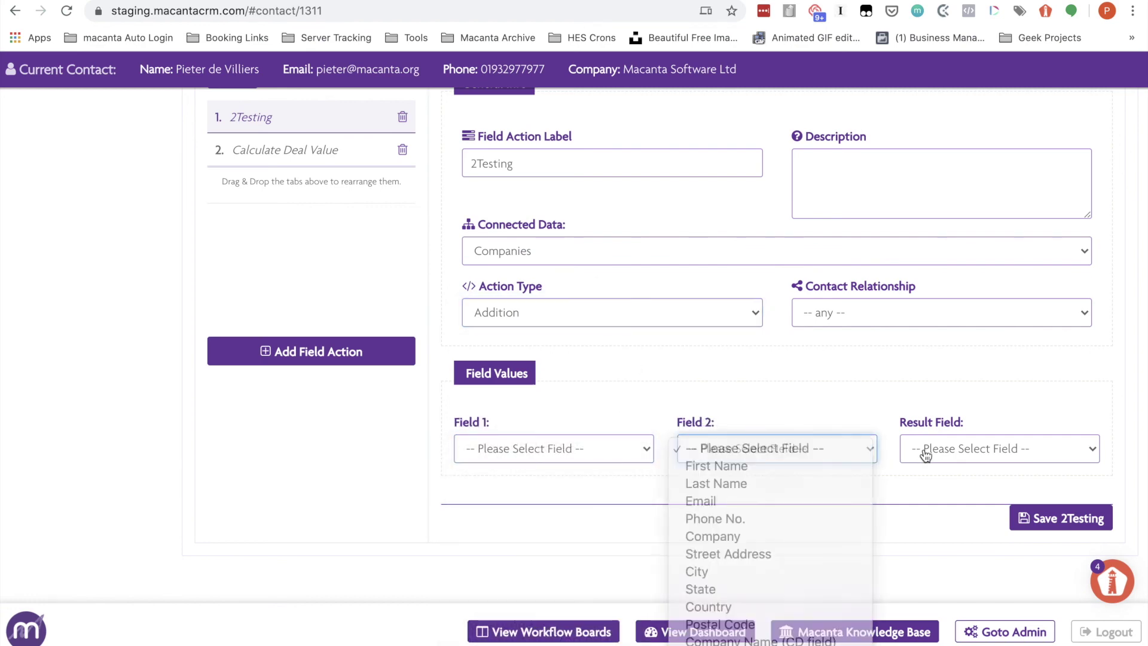